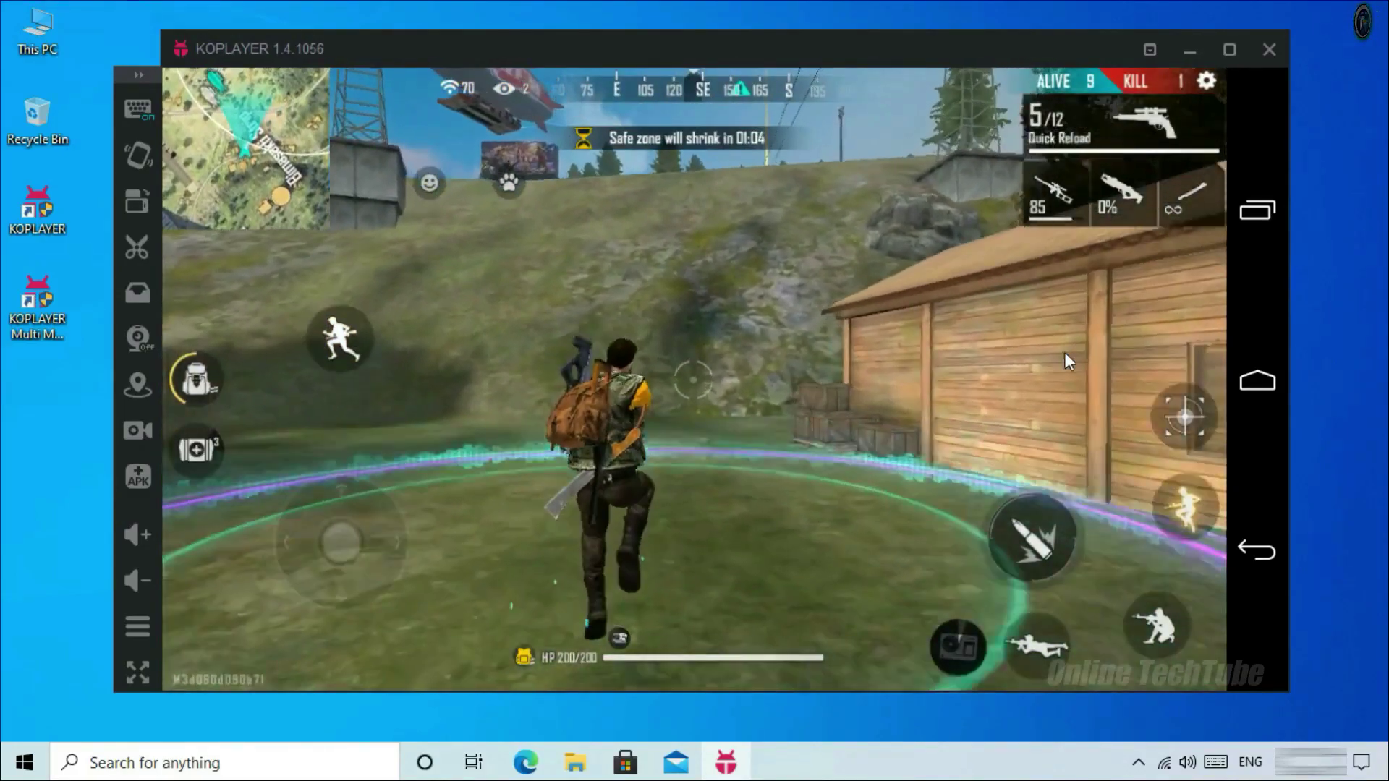
# Press key 3 to swap the revolver for the machete in Free Fire
pyautogui.press('3')
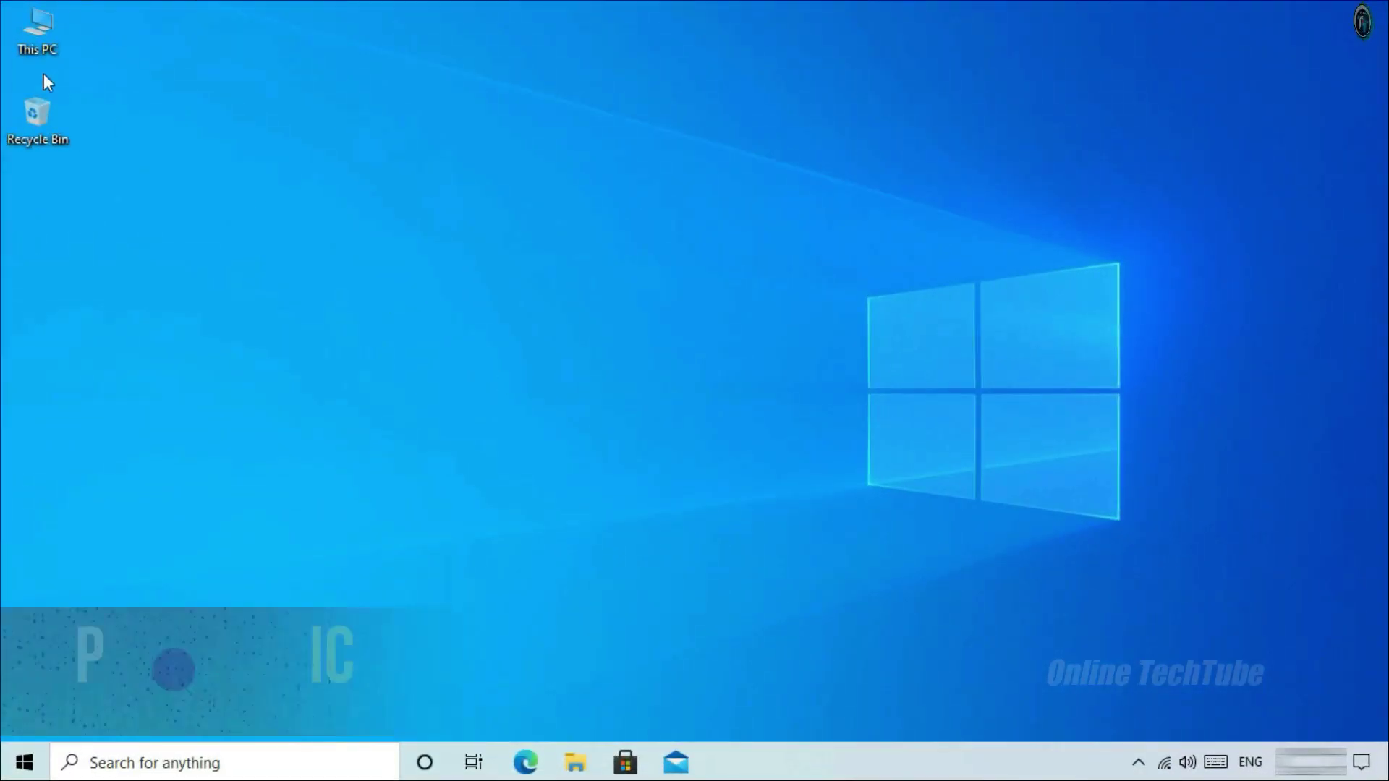
pyautogui.rightClick(36, 30)
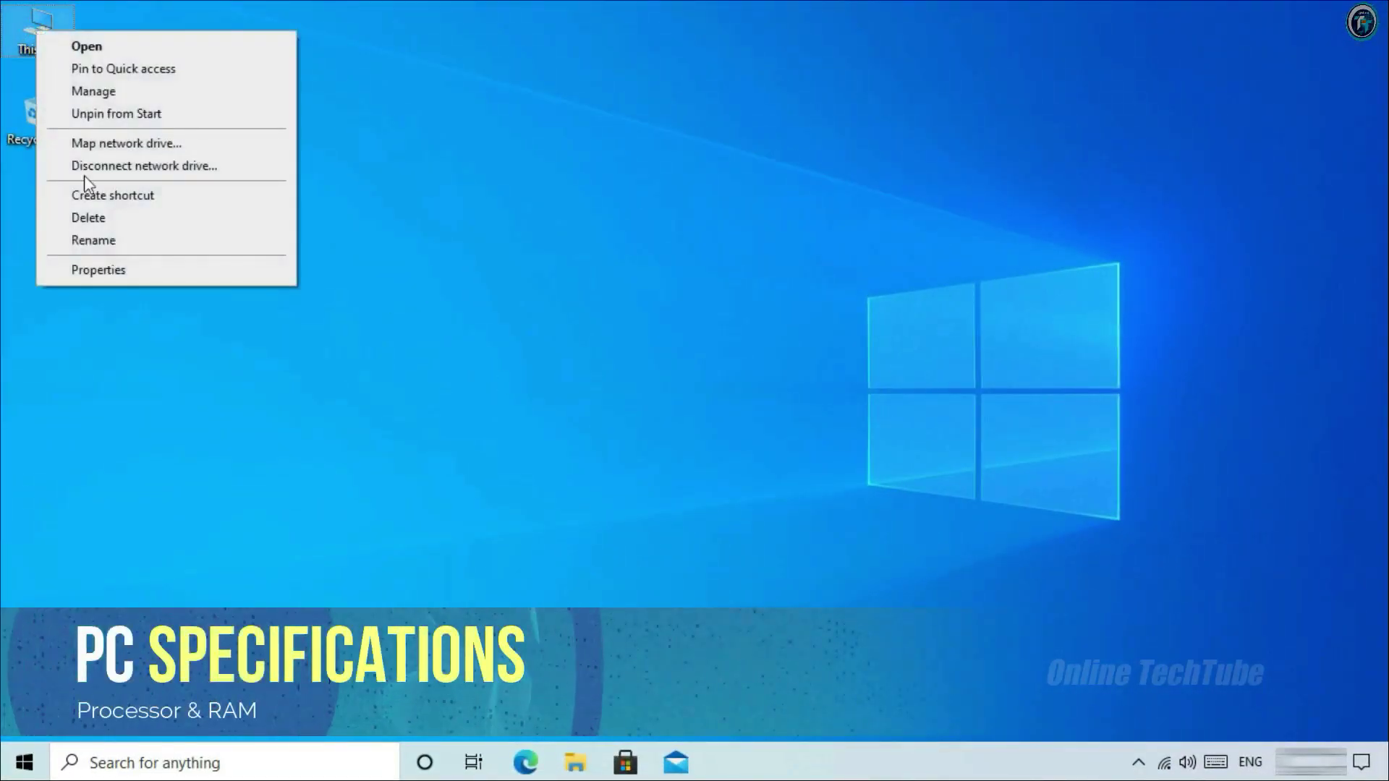
pyautogui.click(107, 272)
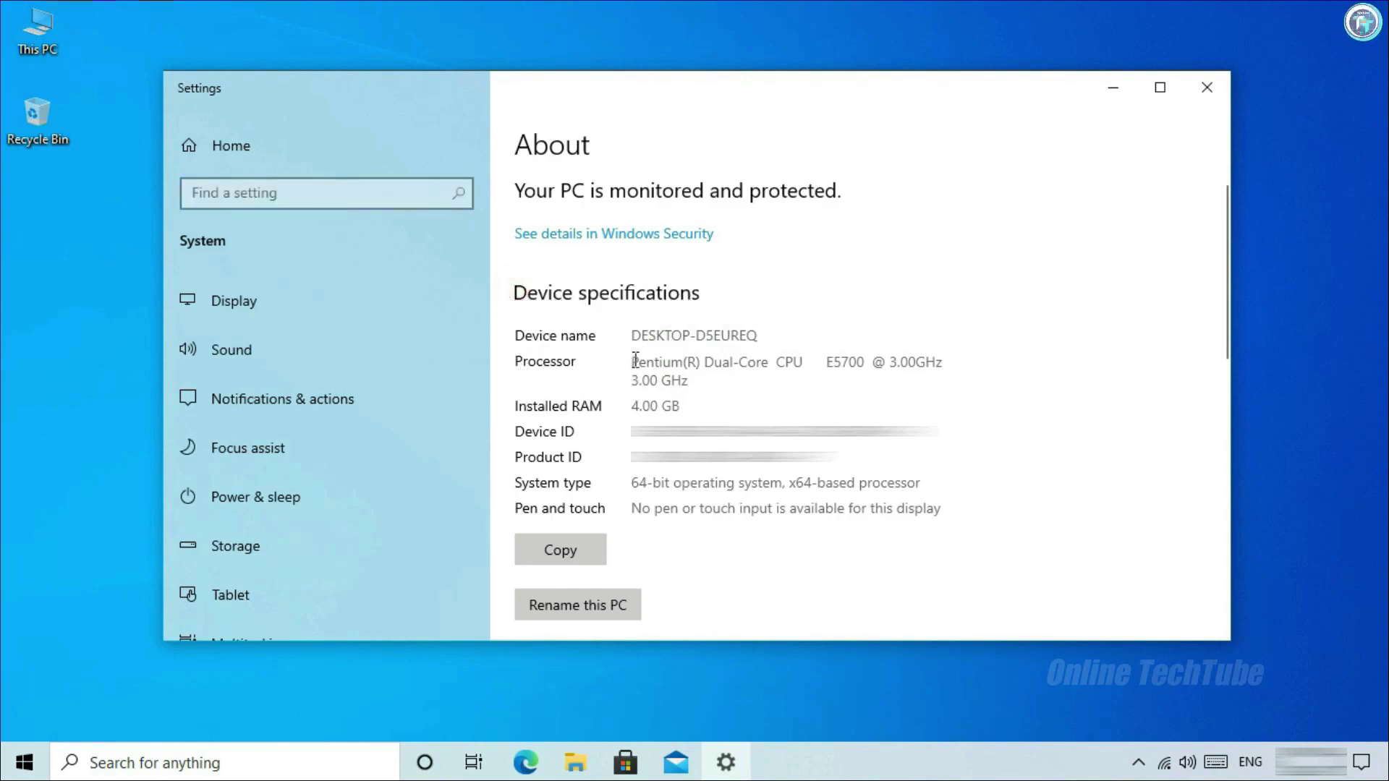
pyautogui.moveTo(859, 368); pyautogui.dragTo(837, 381)
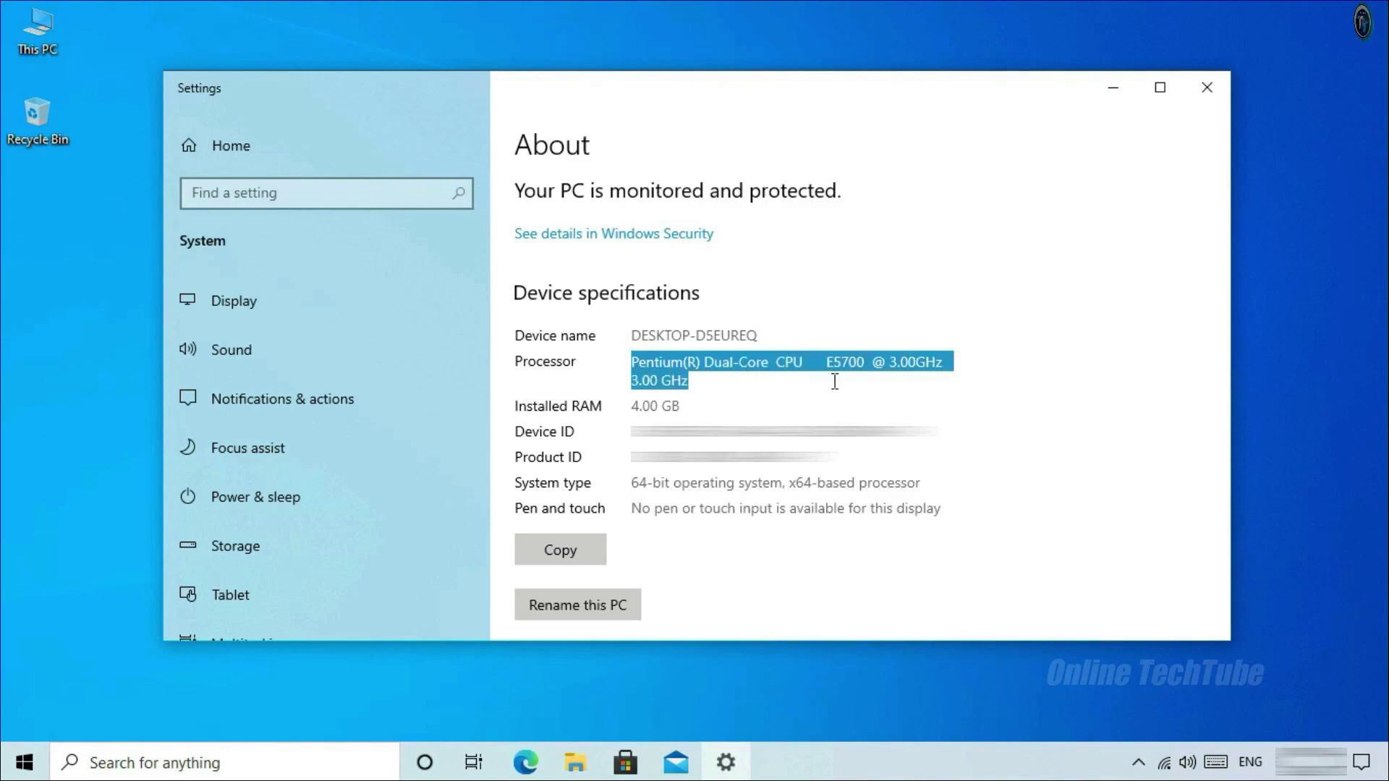
pyautogui.click(704, 393)
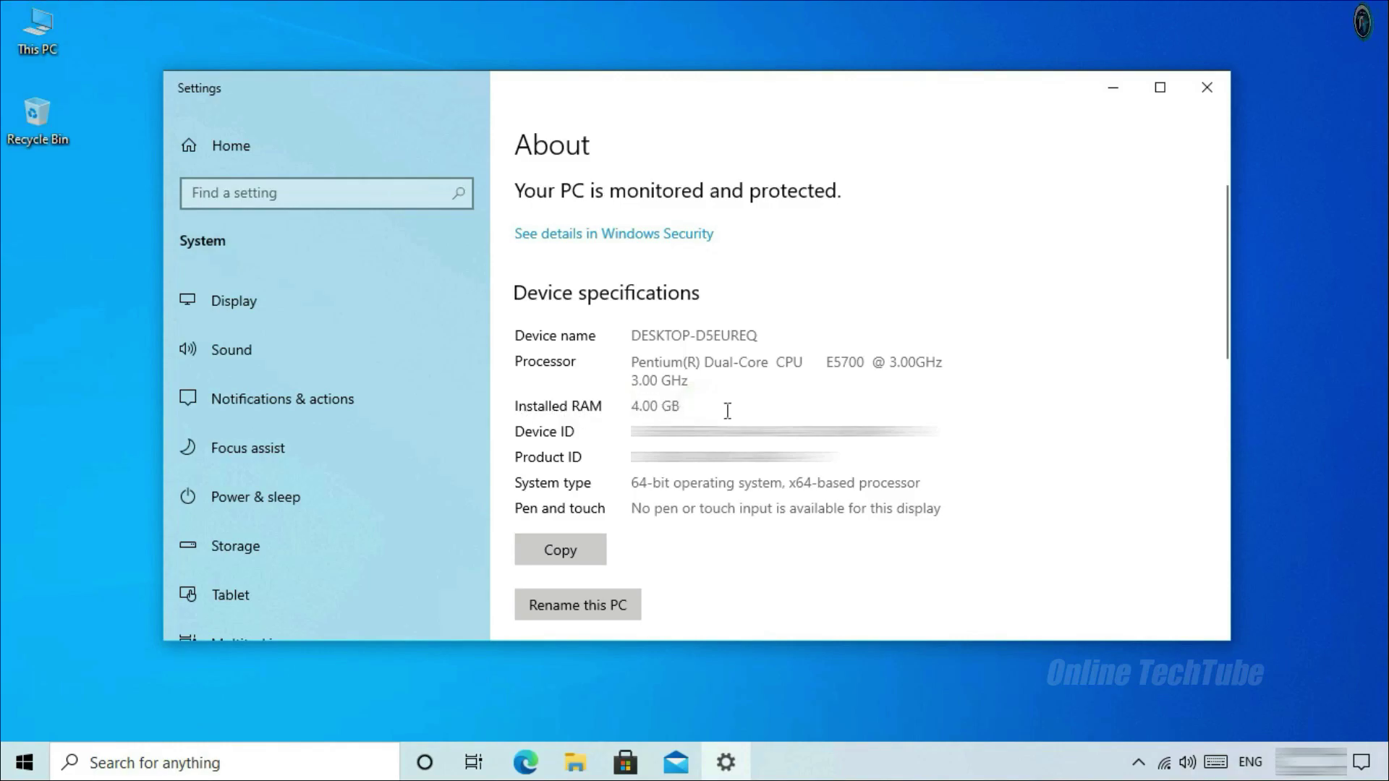
pyautogui.click(1207, 88)
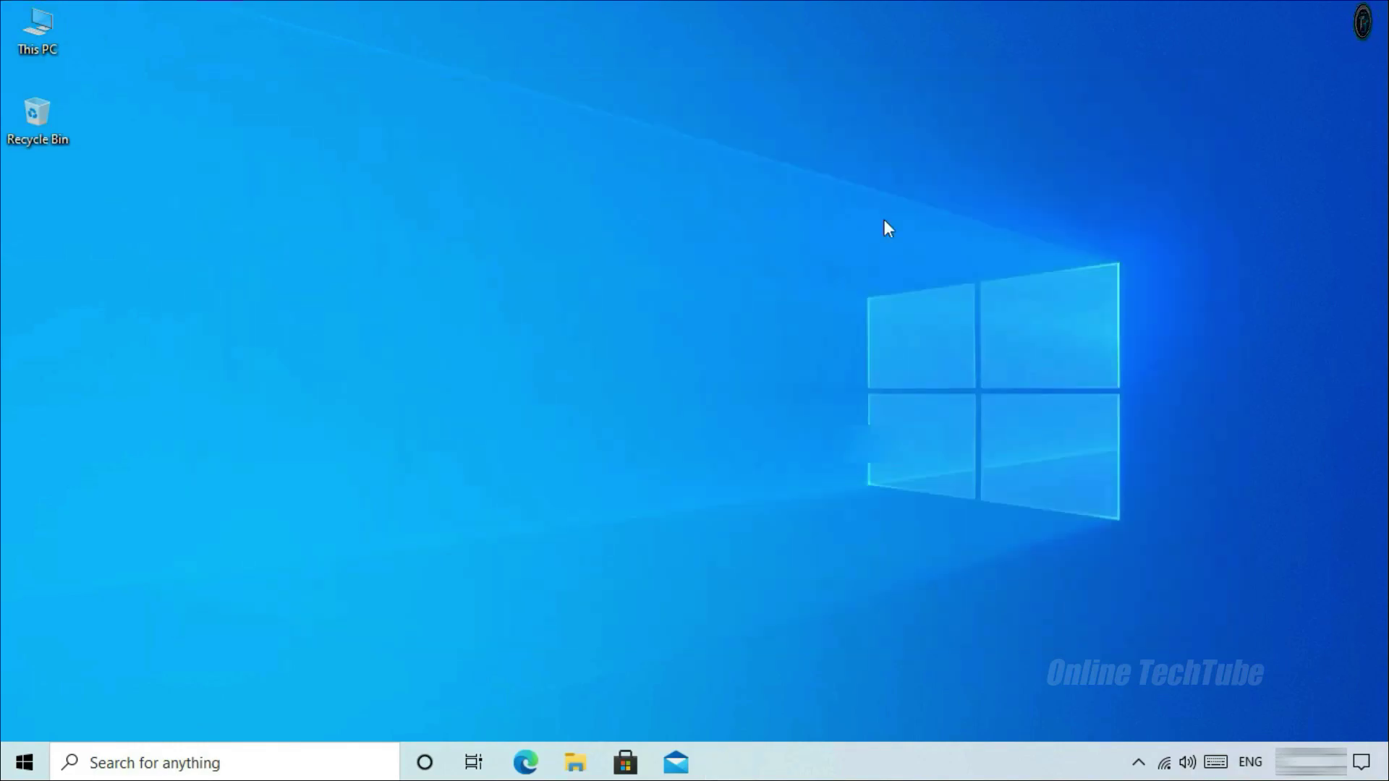
# Launch Chrome from the Start menu and search the web for 'ko player'
pyautogui.click(3, 774)
pyautogui.scroll(-5, 374, 567)
pyautogui.click(374, 567)
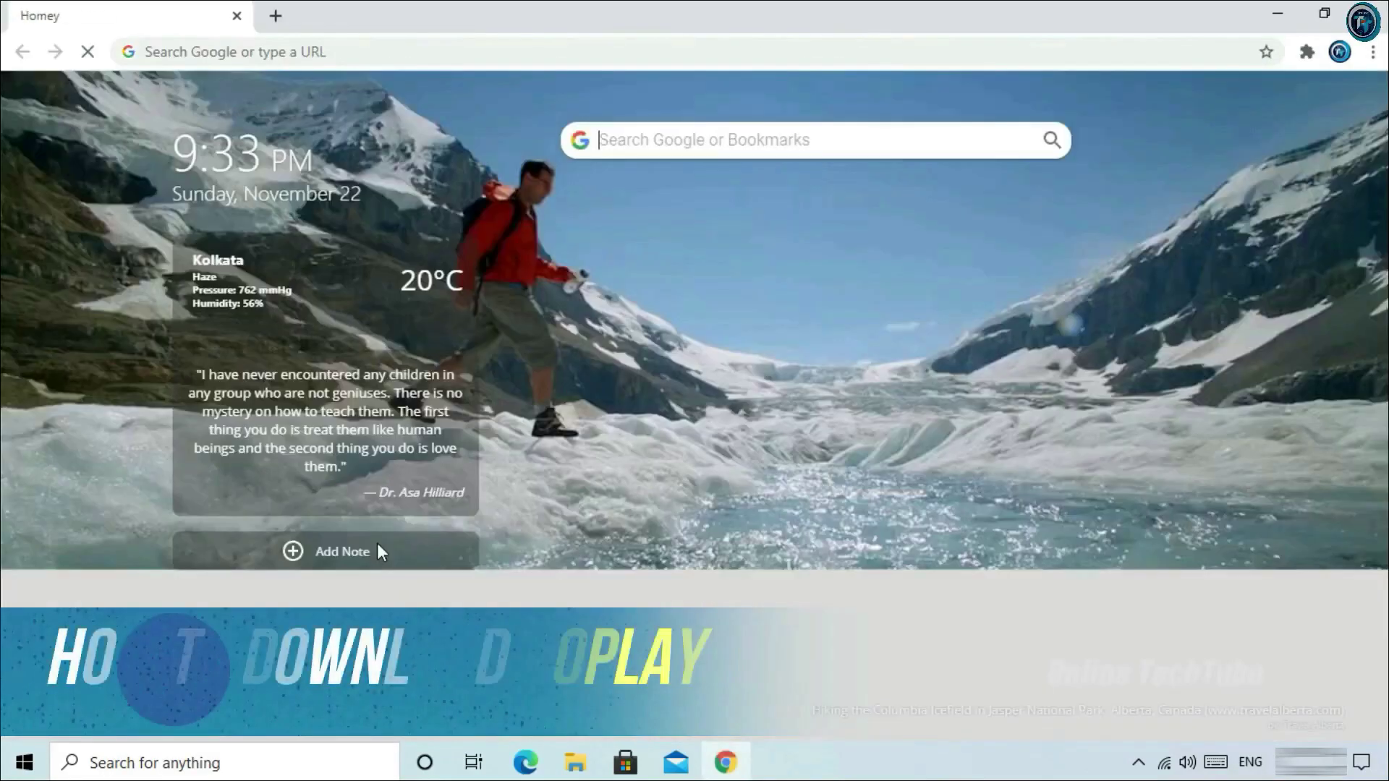
pyautogui.click(623, 149)
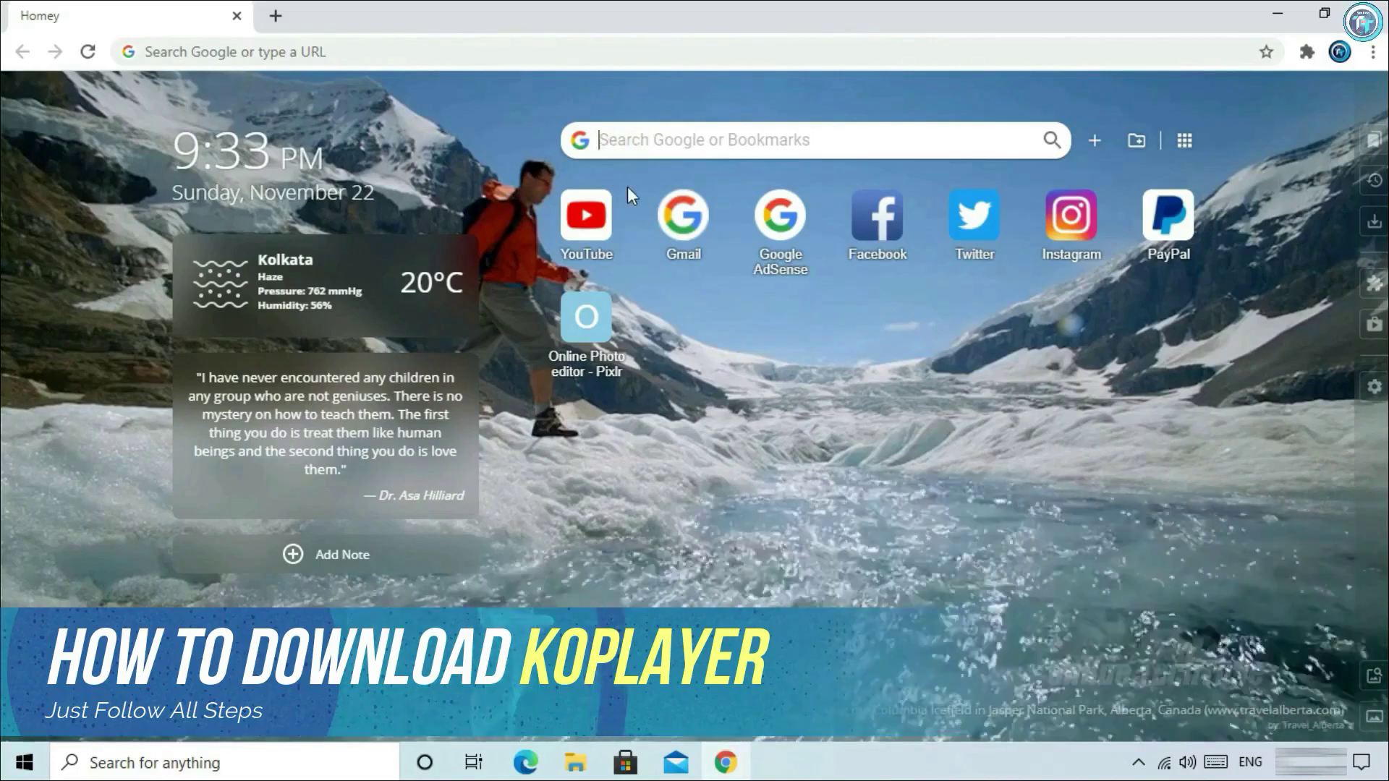
pyautogui.write('ko')
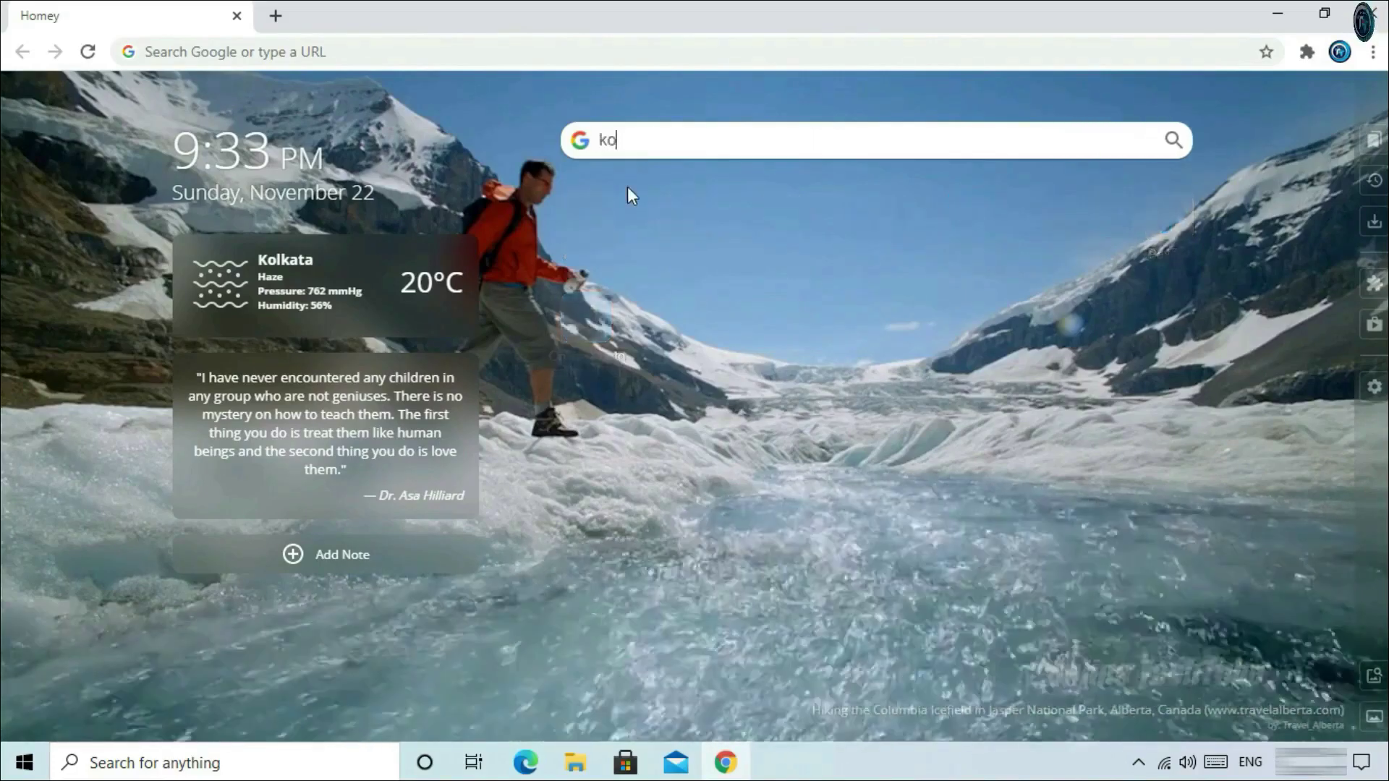
pyautogui.write(' player')
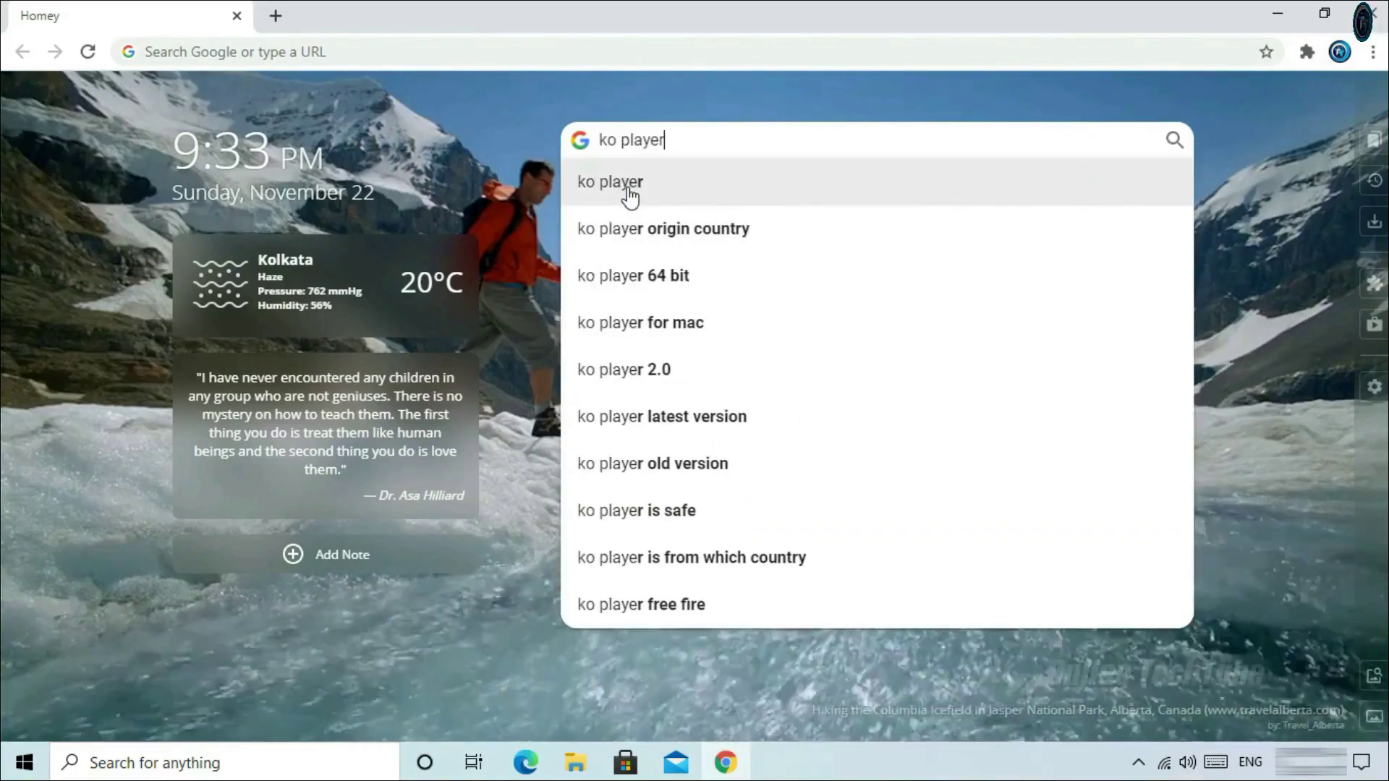
pyautogui.click(631, 193)
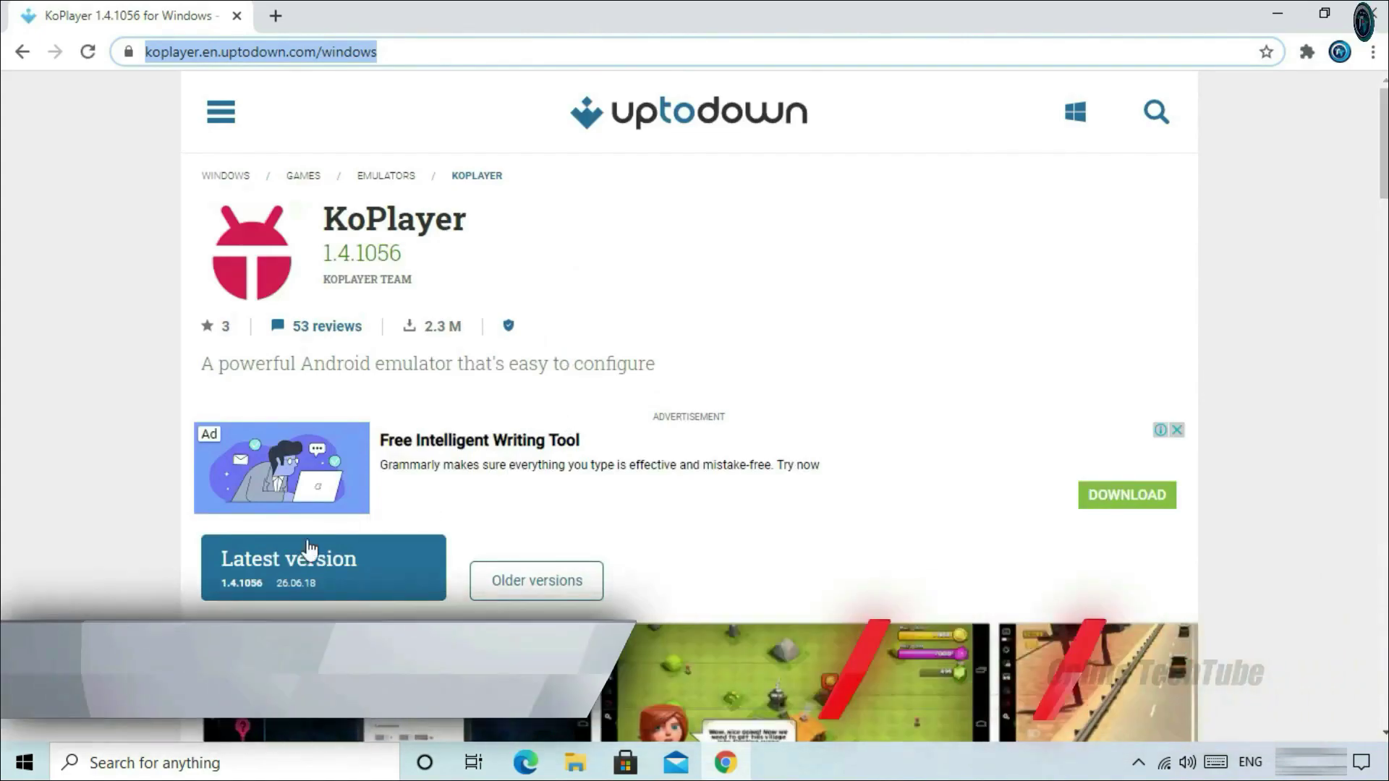
# Download the KoPlayer 1.4.1056 installer from Uptodown's latest-version page
pyautogui.click(297, 561)
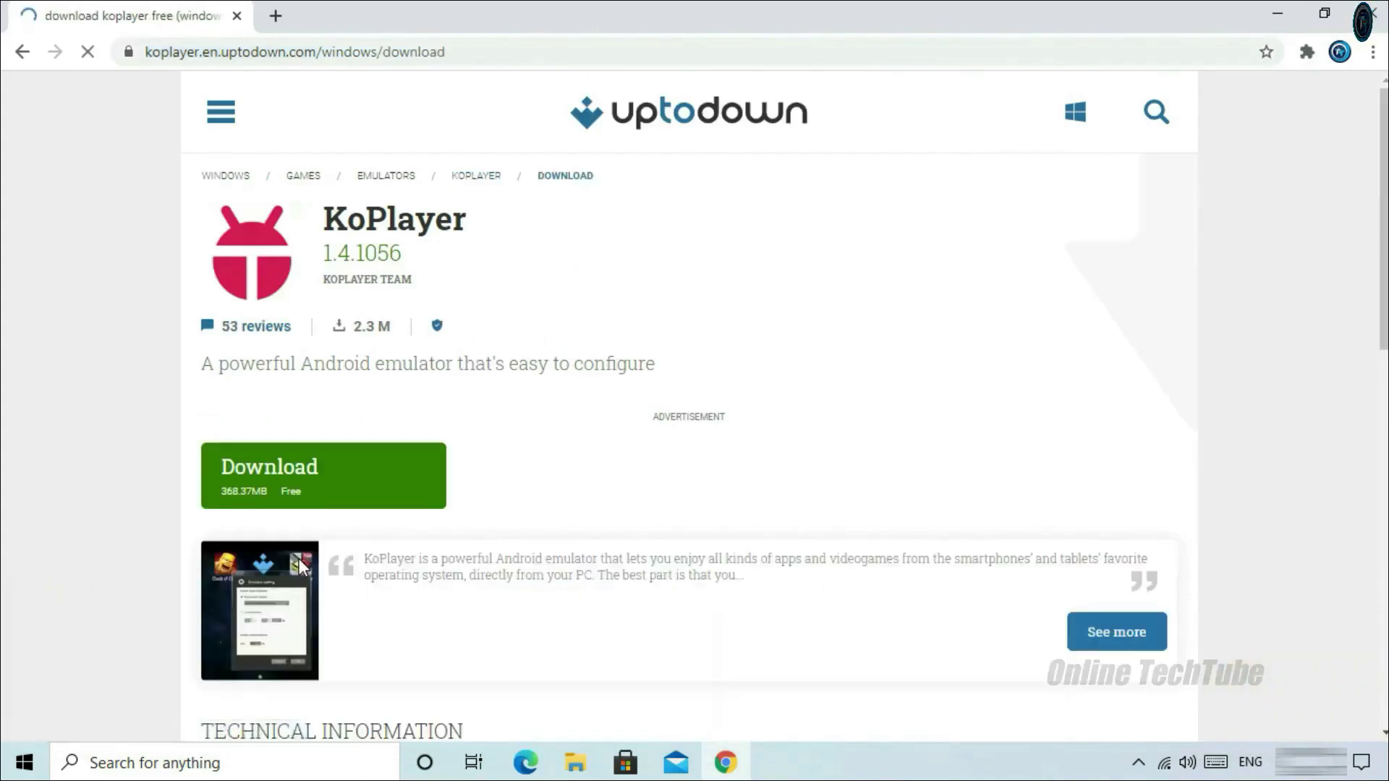
pyautogui.scroll(-5, 434, 415)
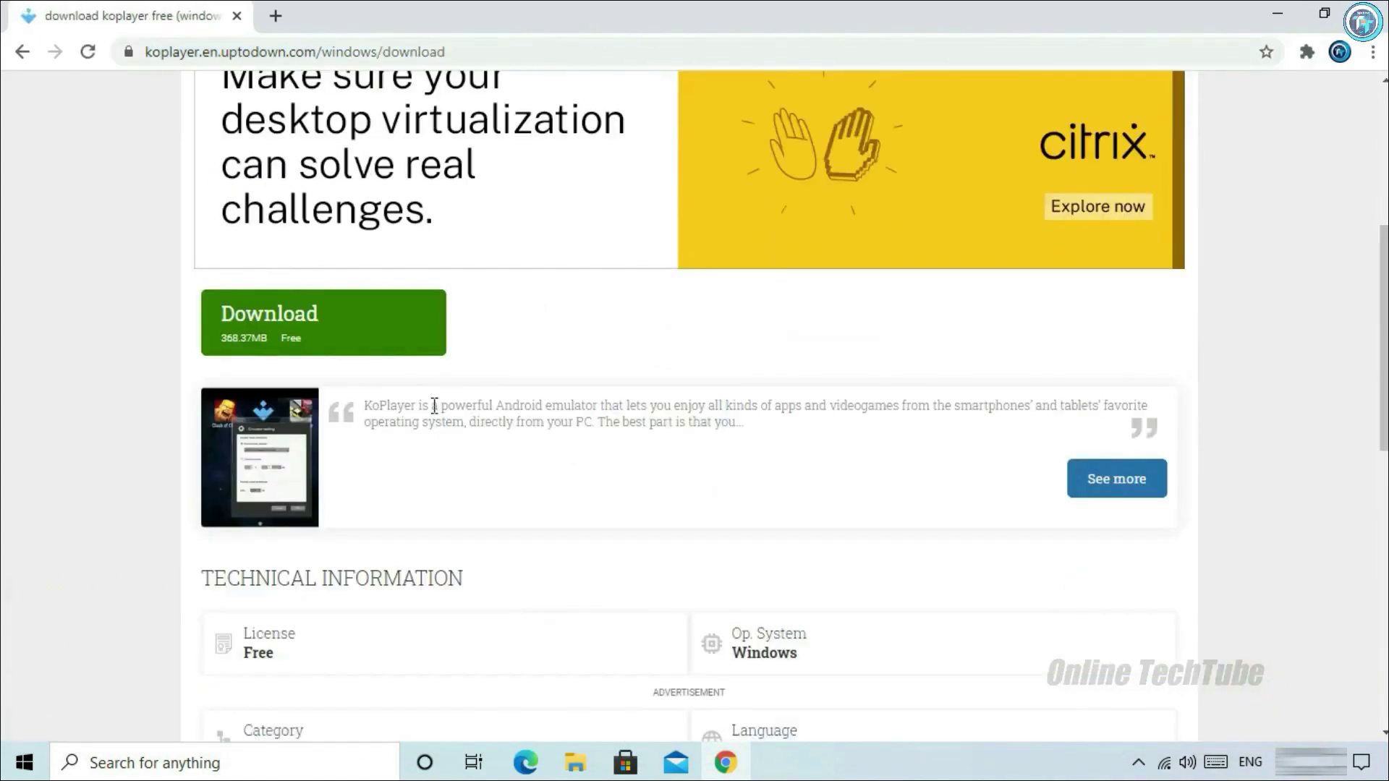
pyautogui.click(353, 346)
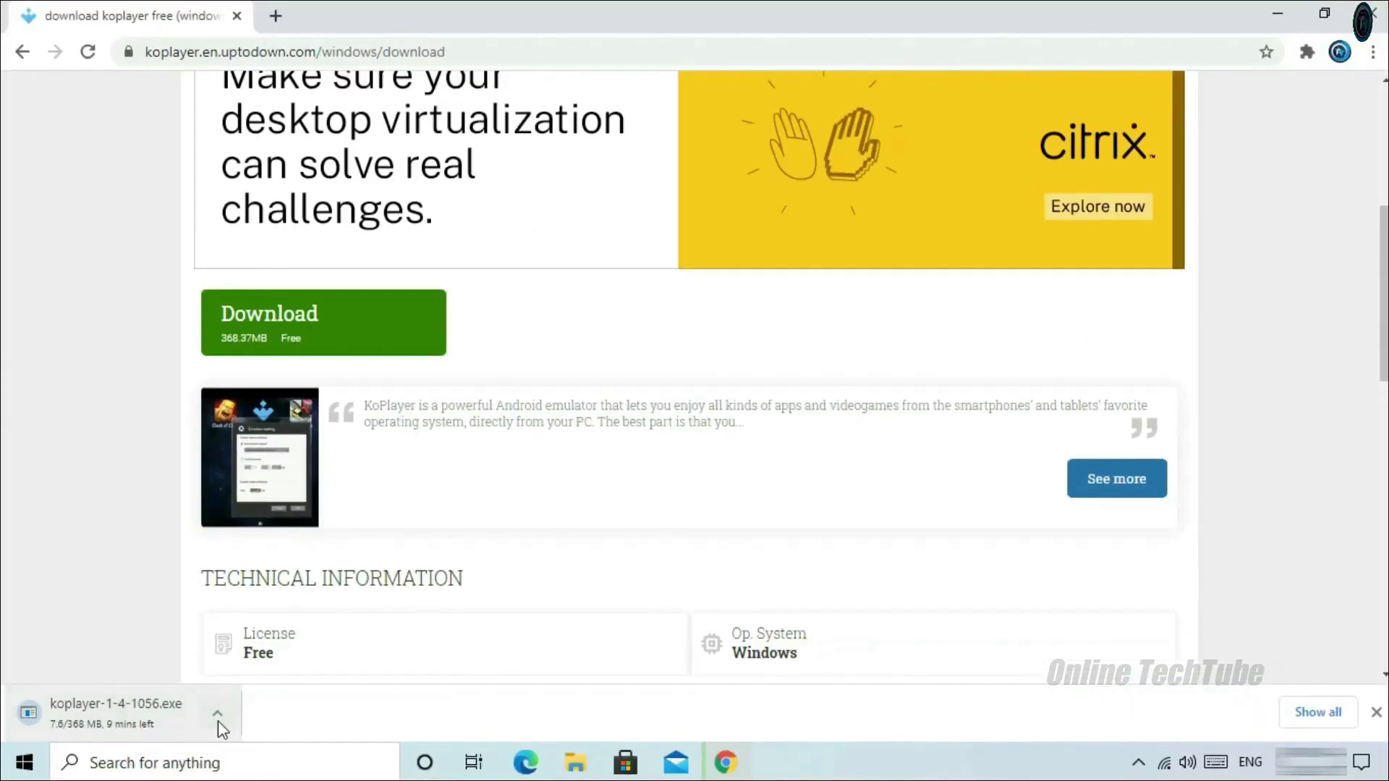
# Show the finished koplayer-1-4-1056 download in its Downloads folder and clear other windows
pyautogui.click(1346, 714)
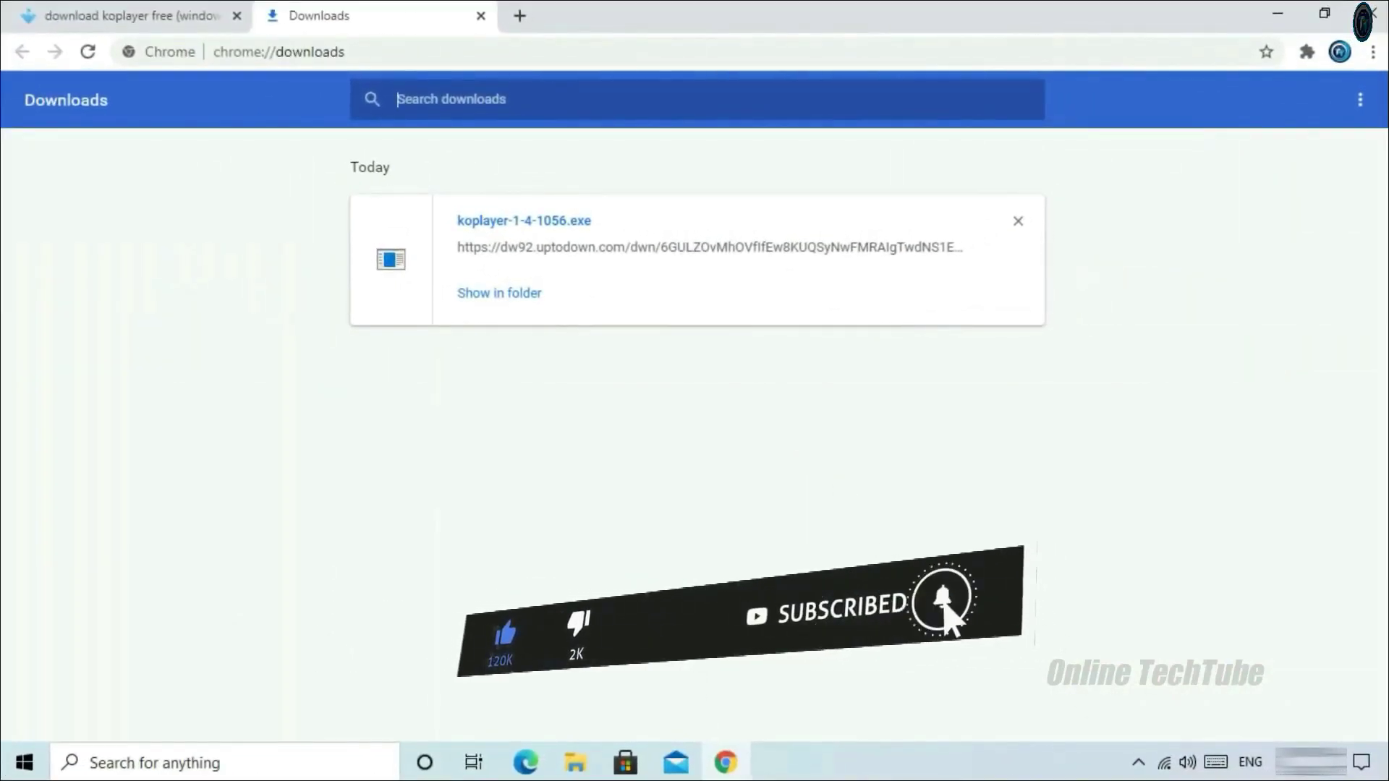
pyautogui.click(490, 295)
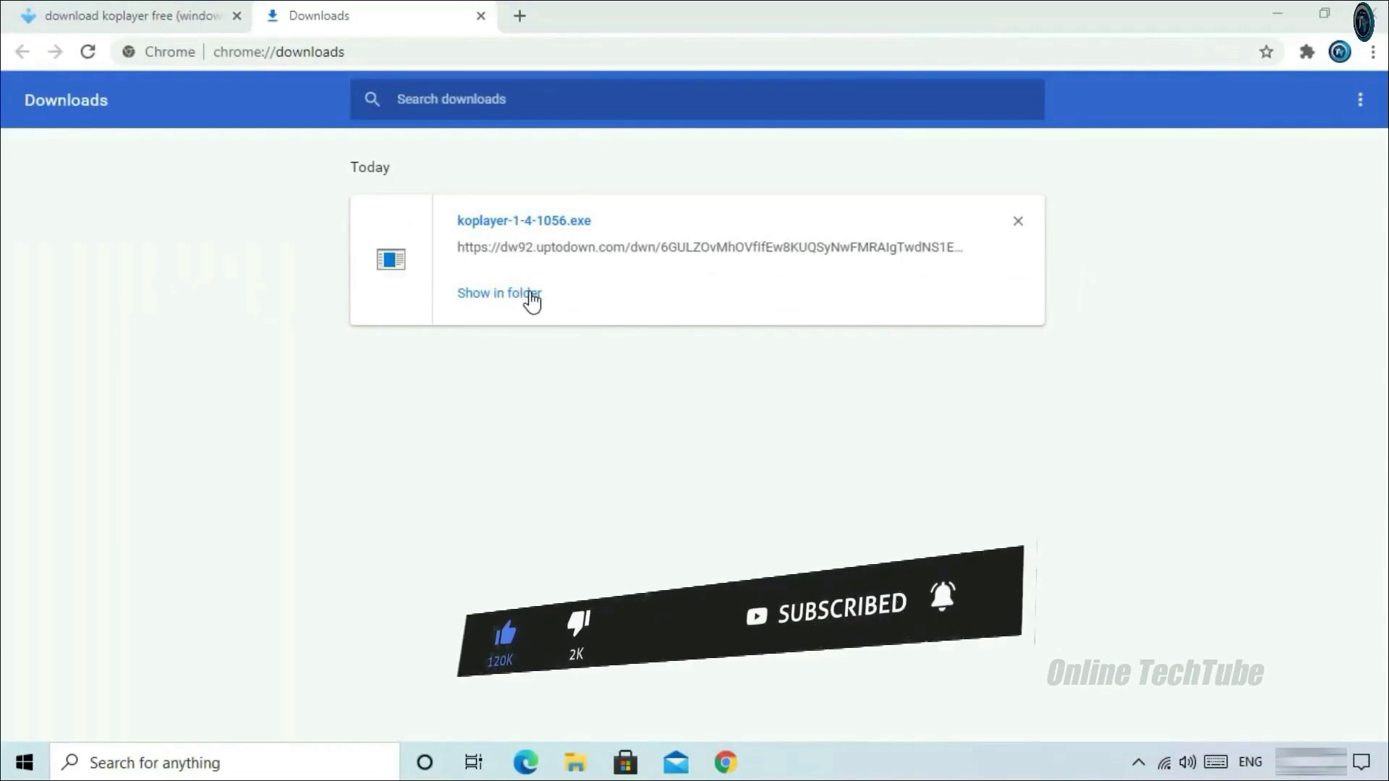
pyautogui.moveTo(739, 101)
pyautogui.mouseDown()
pyautogui.moveTo(642, 72)
pyautogui.moveTo(791, 75)
pyautogui.moveTo(754, 88)
pyautogui.mouseUp()
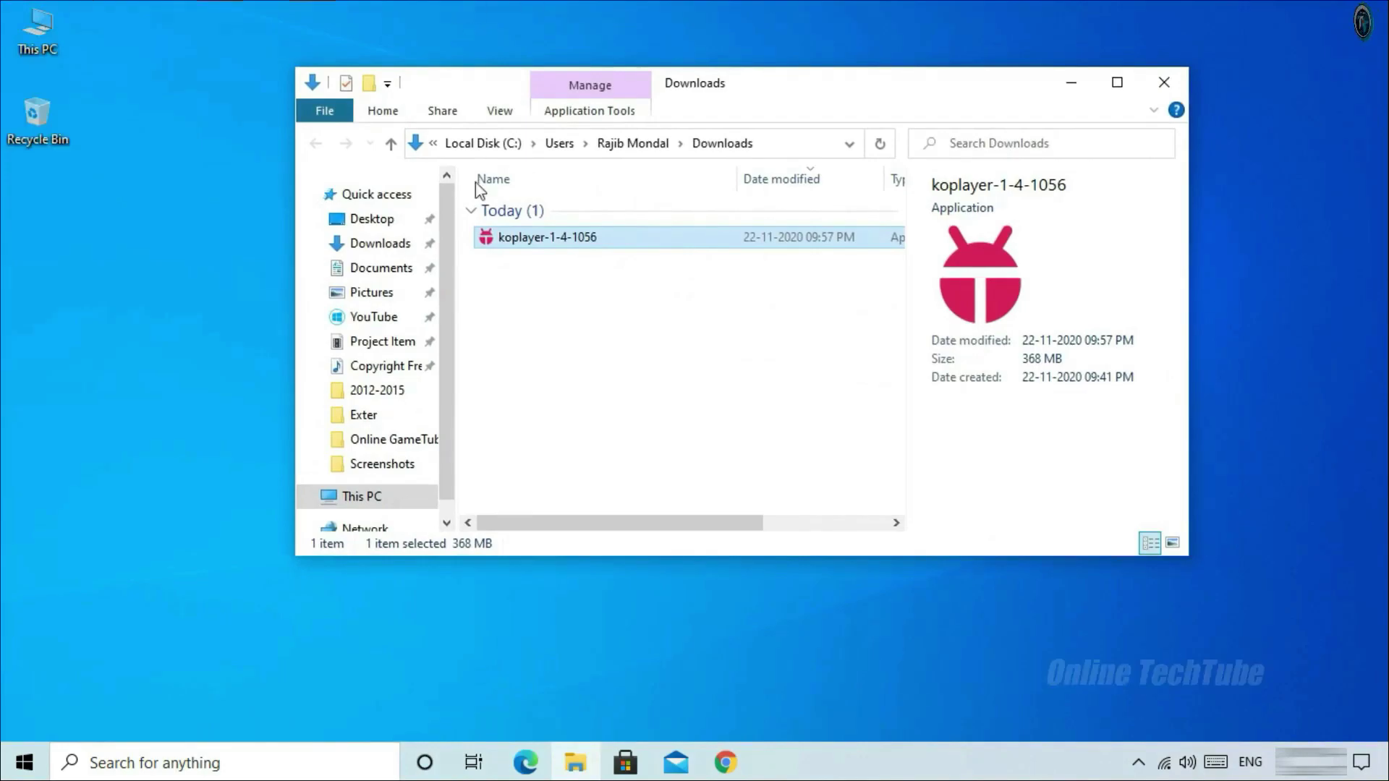
# Run koplayer-1-4-1056 as administrator, hiding other windows behind its setup prompt
pyautogui.rightClick(532, 240)
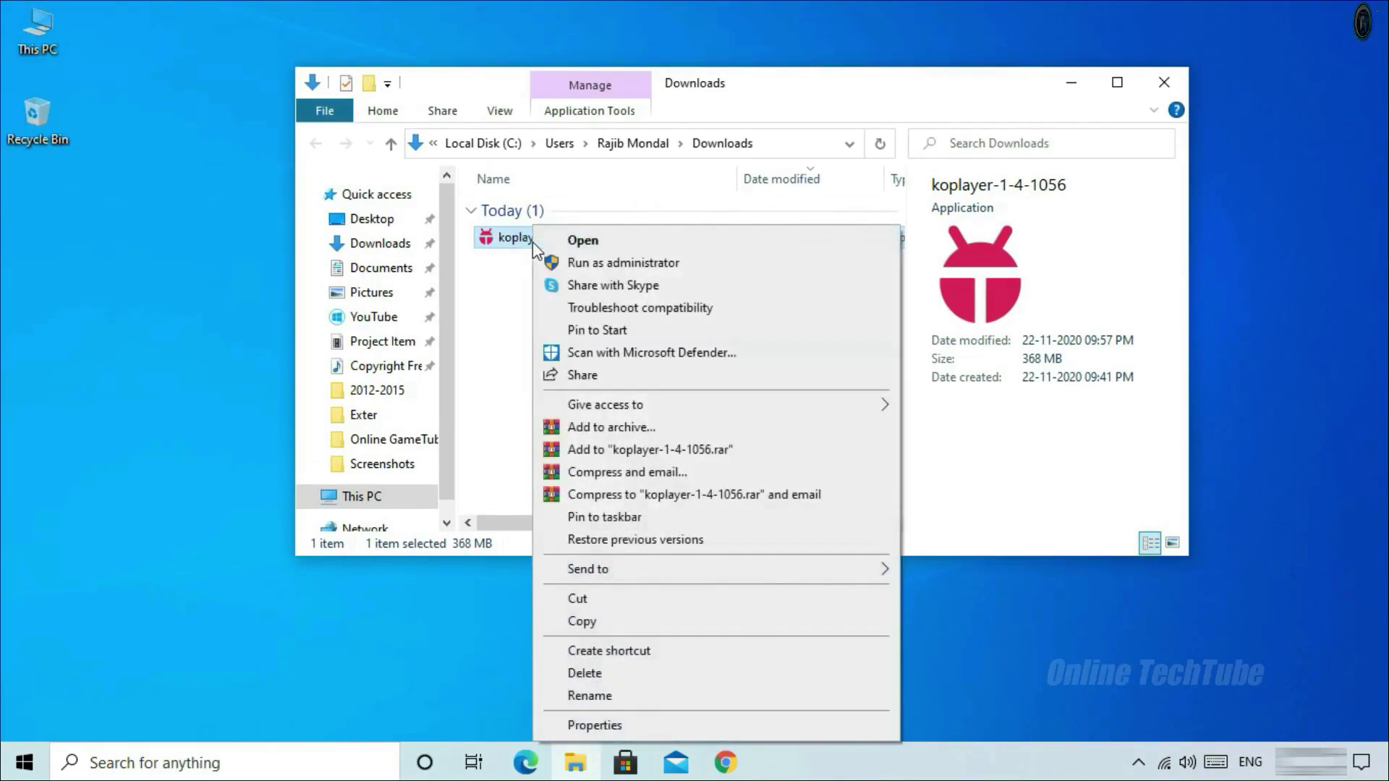
pyautogui.click(661, 267)
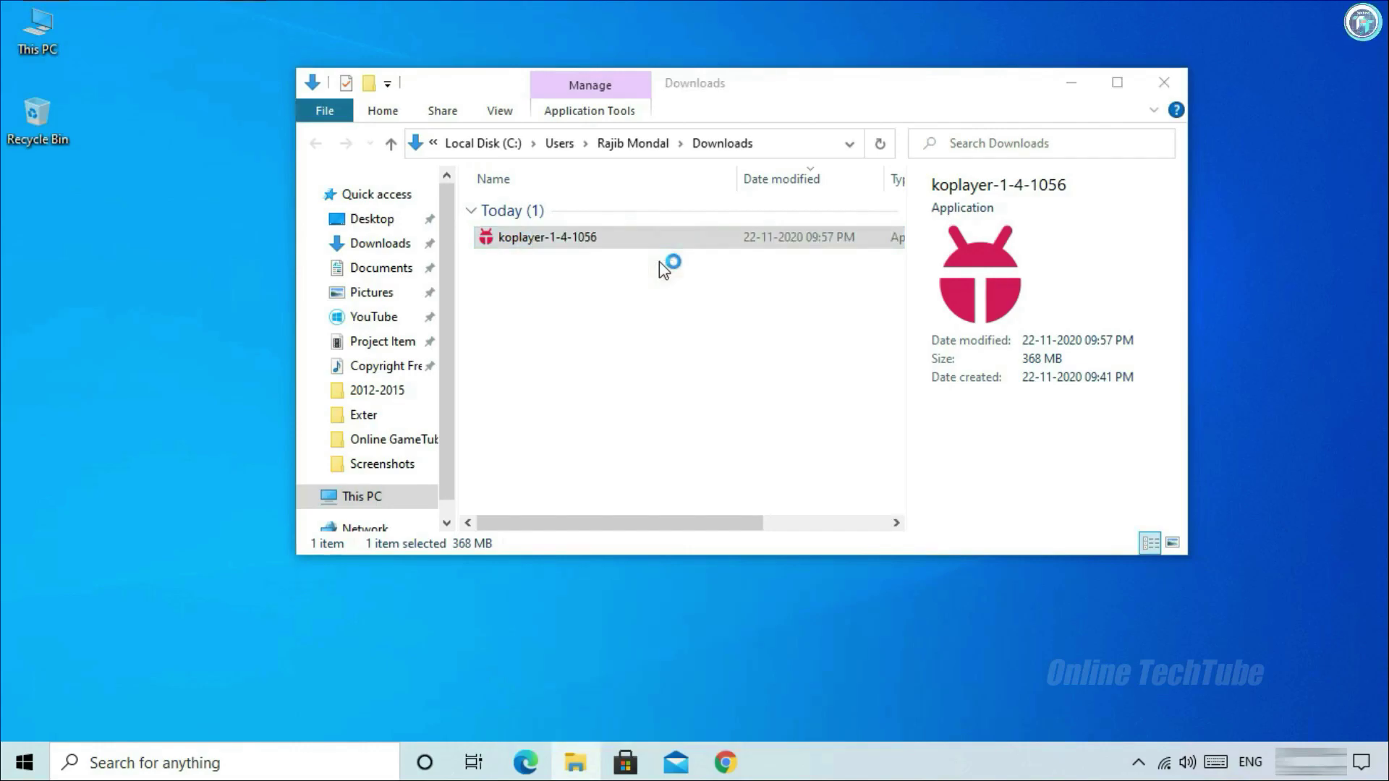
pyautogui.moveTo(680, 310); pyautogui.dragTo(697, 288)
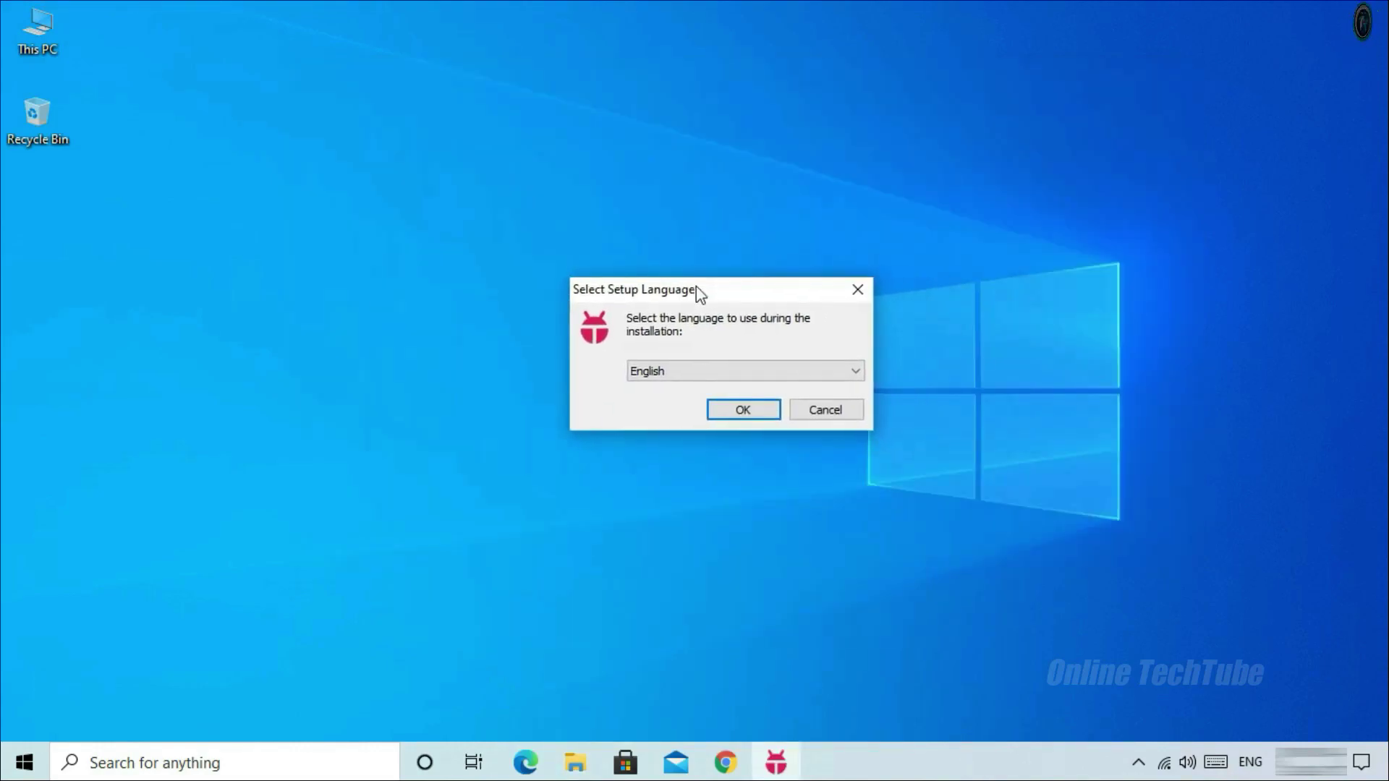
# Confirm English as setup language and accept the KOPLAYER license agreement
pyautogui.click(741, 413)
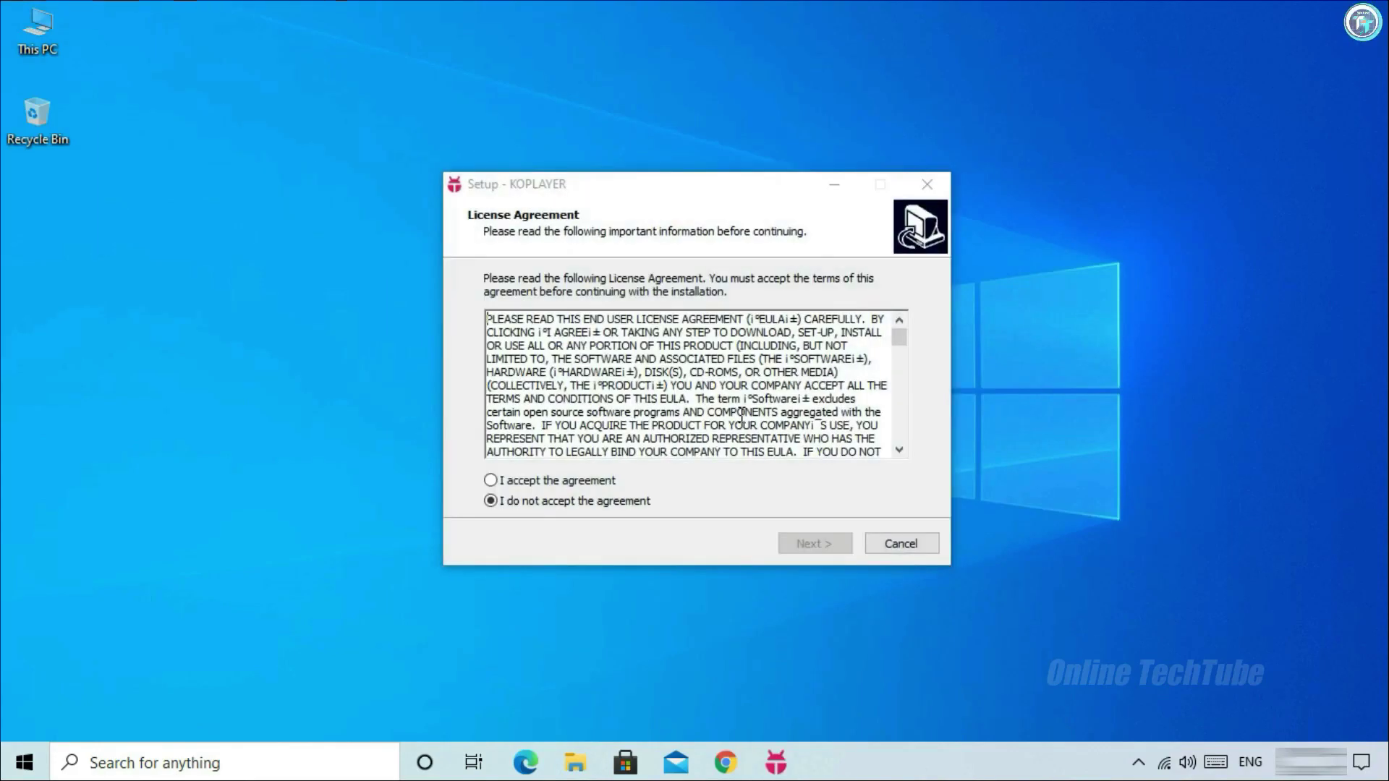
pyautogui.click(529, 482)
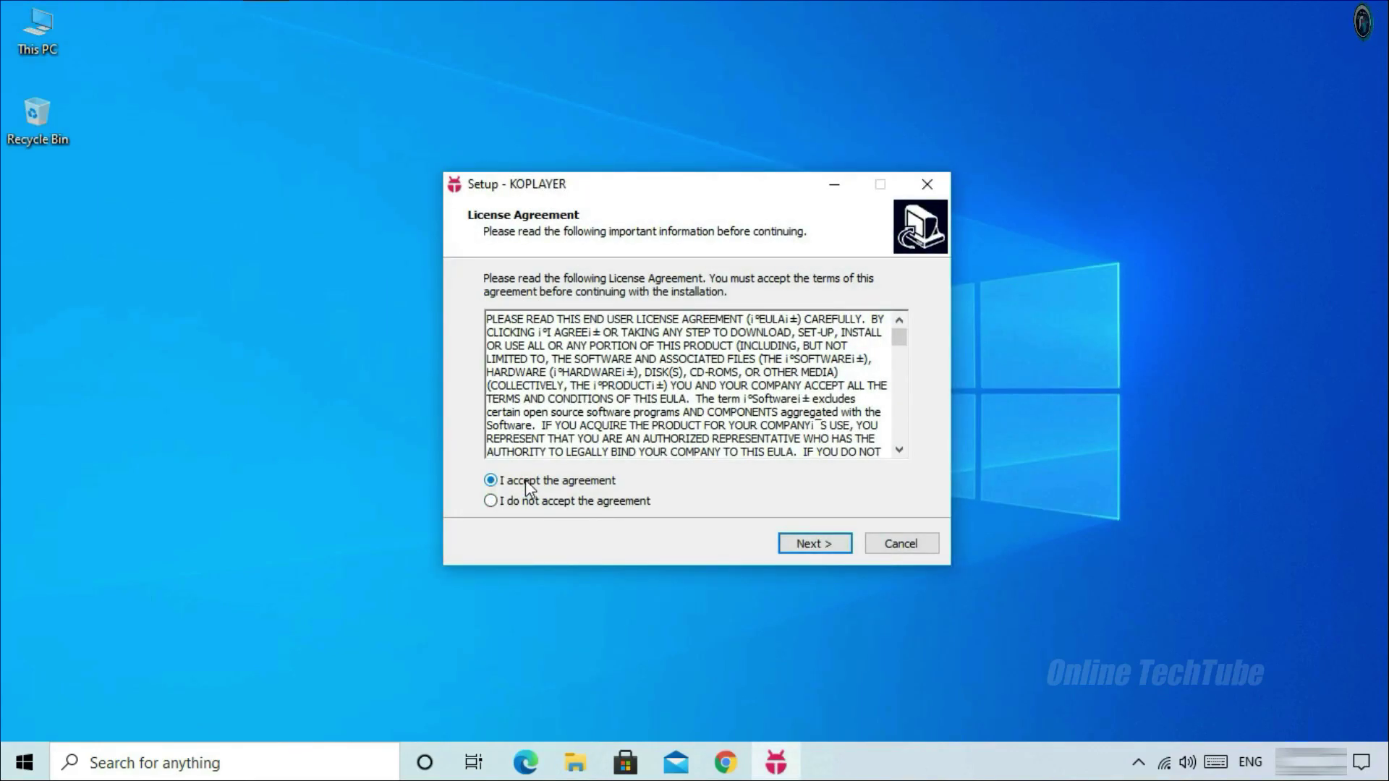
pyautogui.click(820, 550)
# Install KOPLAYER into C:\Program Files\KOPLAYER and finish setup with Run KOPLAYER checked
pyautogui.click(878, 355)
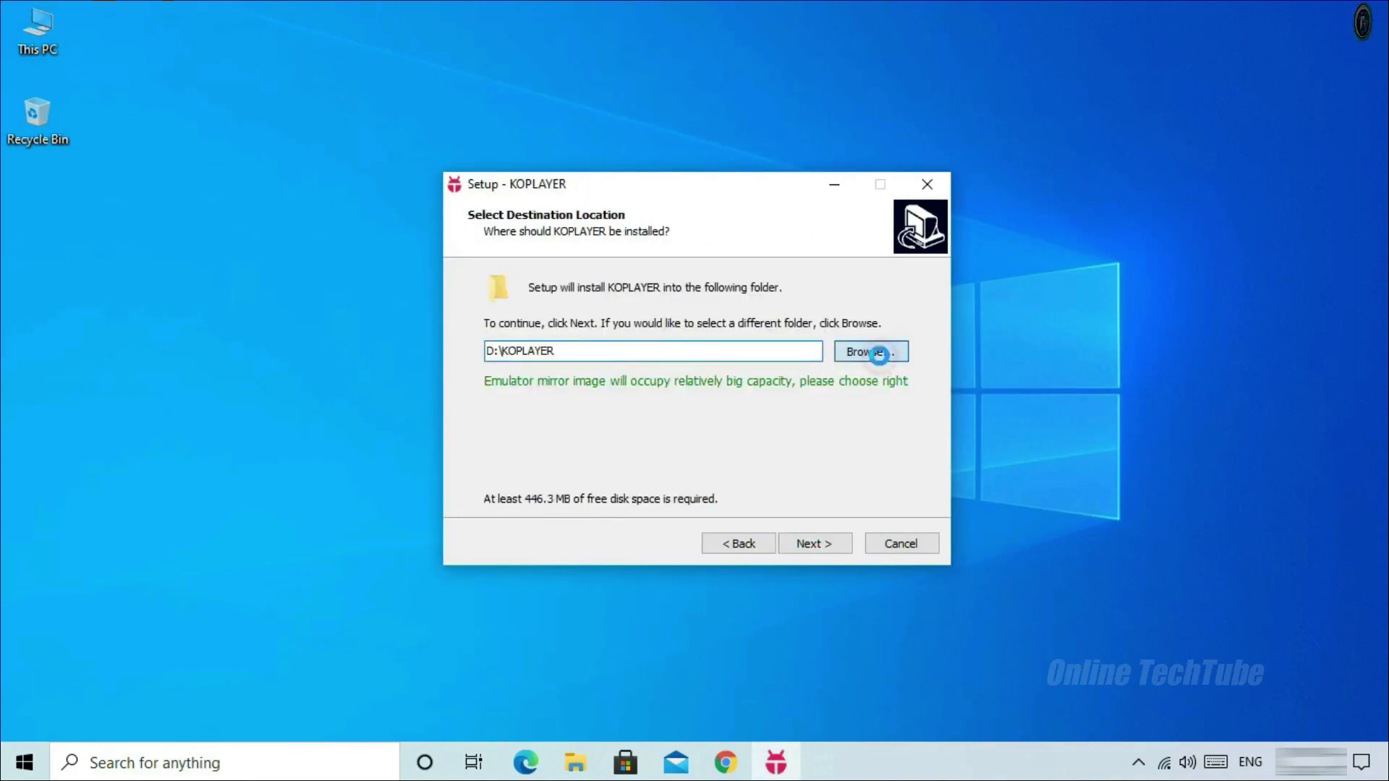
pyautogui.click(549, 286)
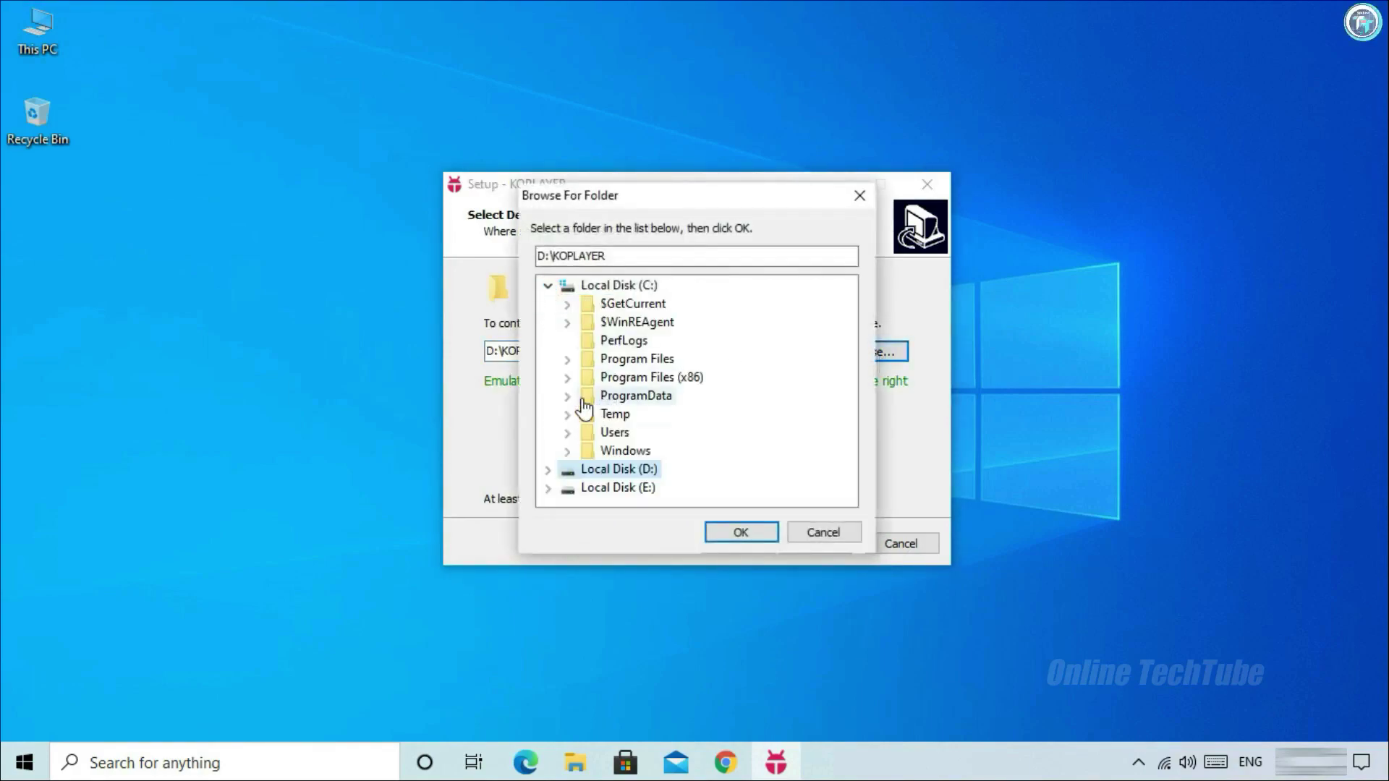
pyautogui.click(615, 400)
pyautogui.click(567, 396)
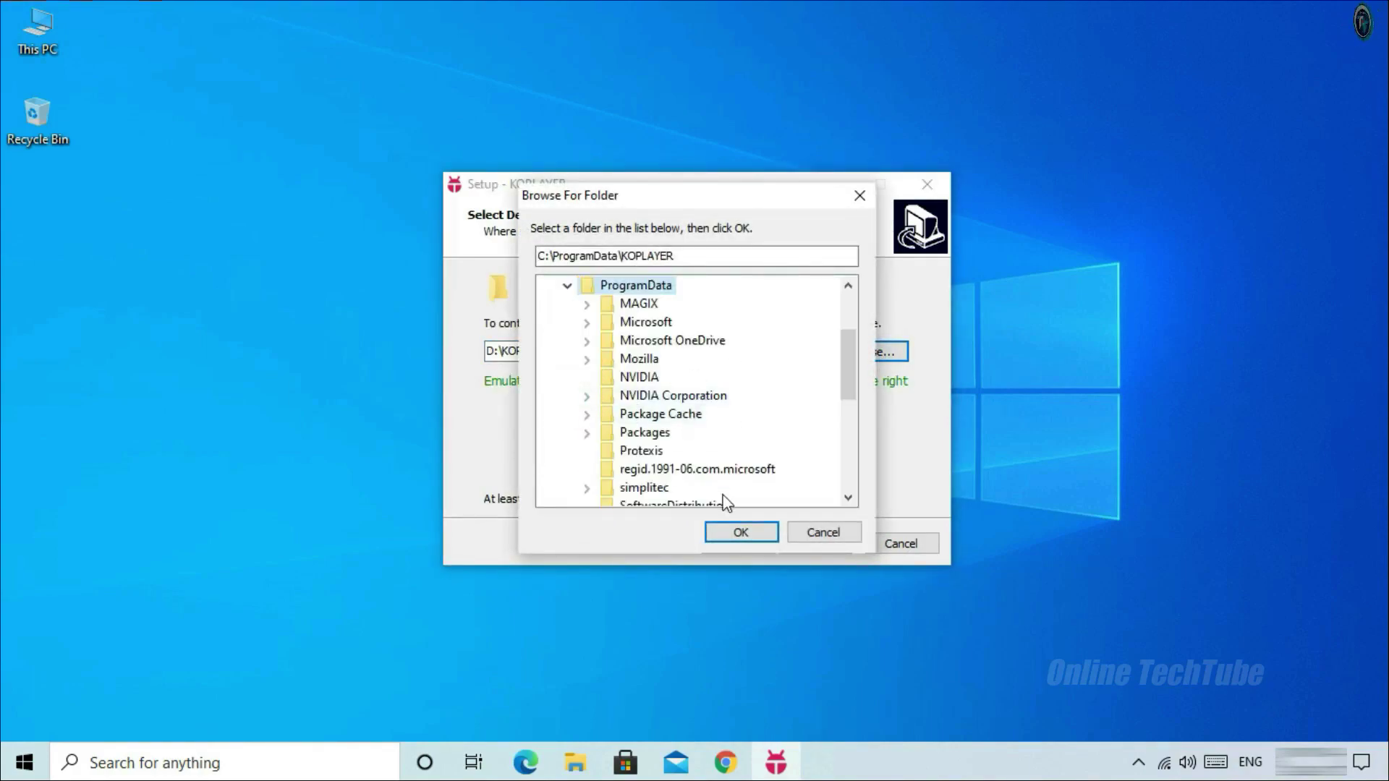
pyautogui.scroll(1, 693, 402)
pyautogui.click(630, 311)
pyautogui.doubleClick(604, 308)
pyautogui.click(739, 528)
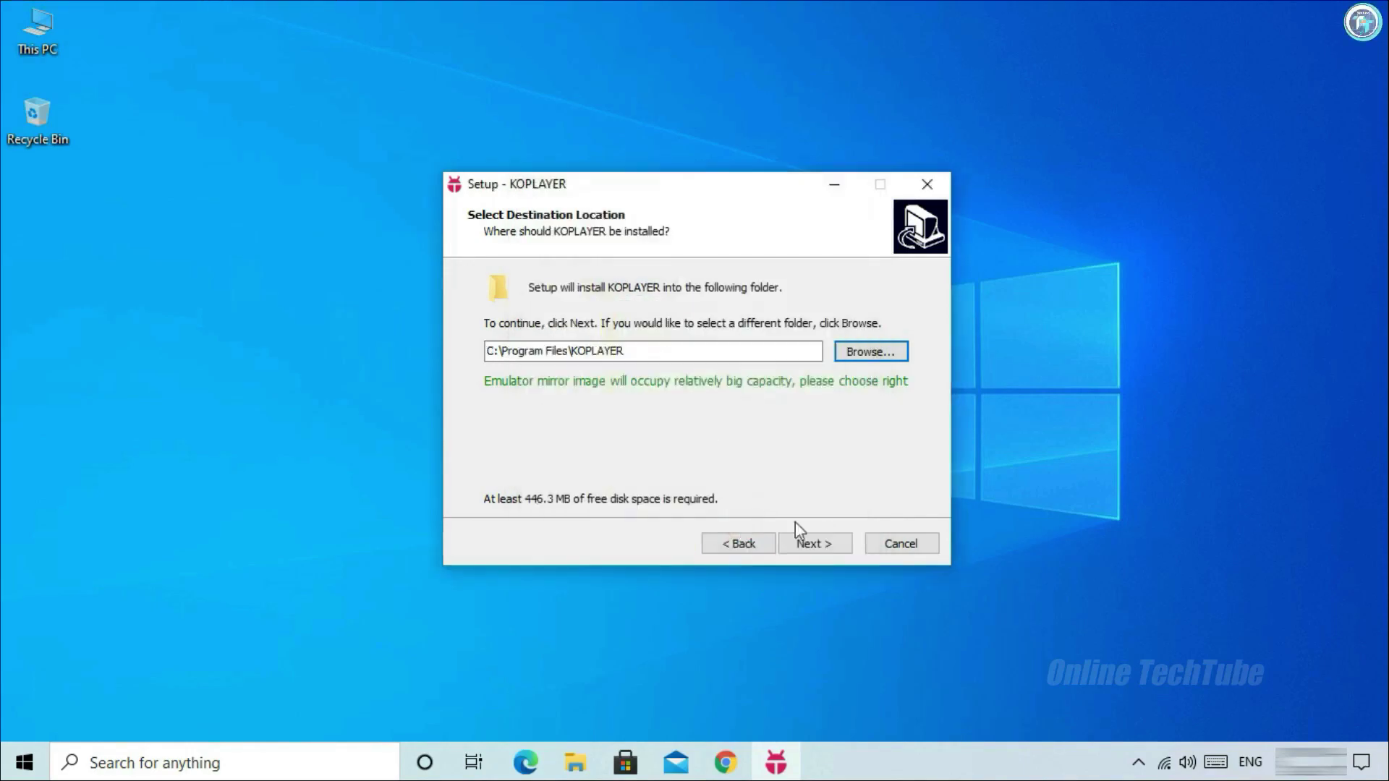
pyautogui.click(815, 549)
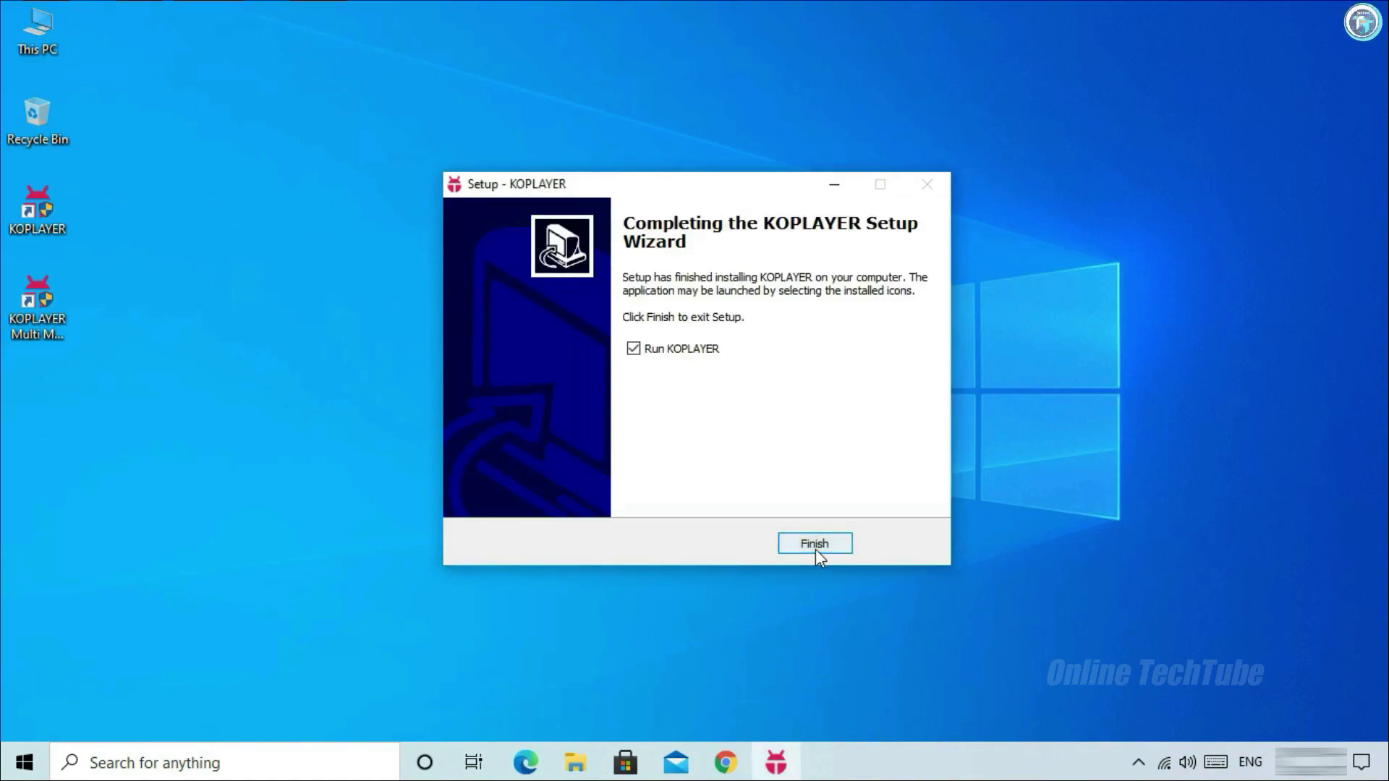
pyautogui.click(815, 546)
# Choose Speed mode, then page through the beginners' guide until the Android home screen appears
pyautogui.click(522, 666)
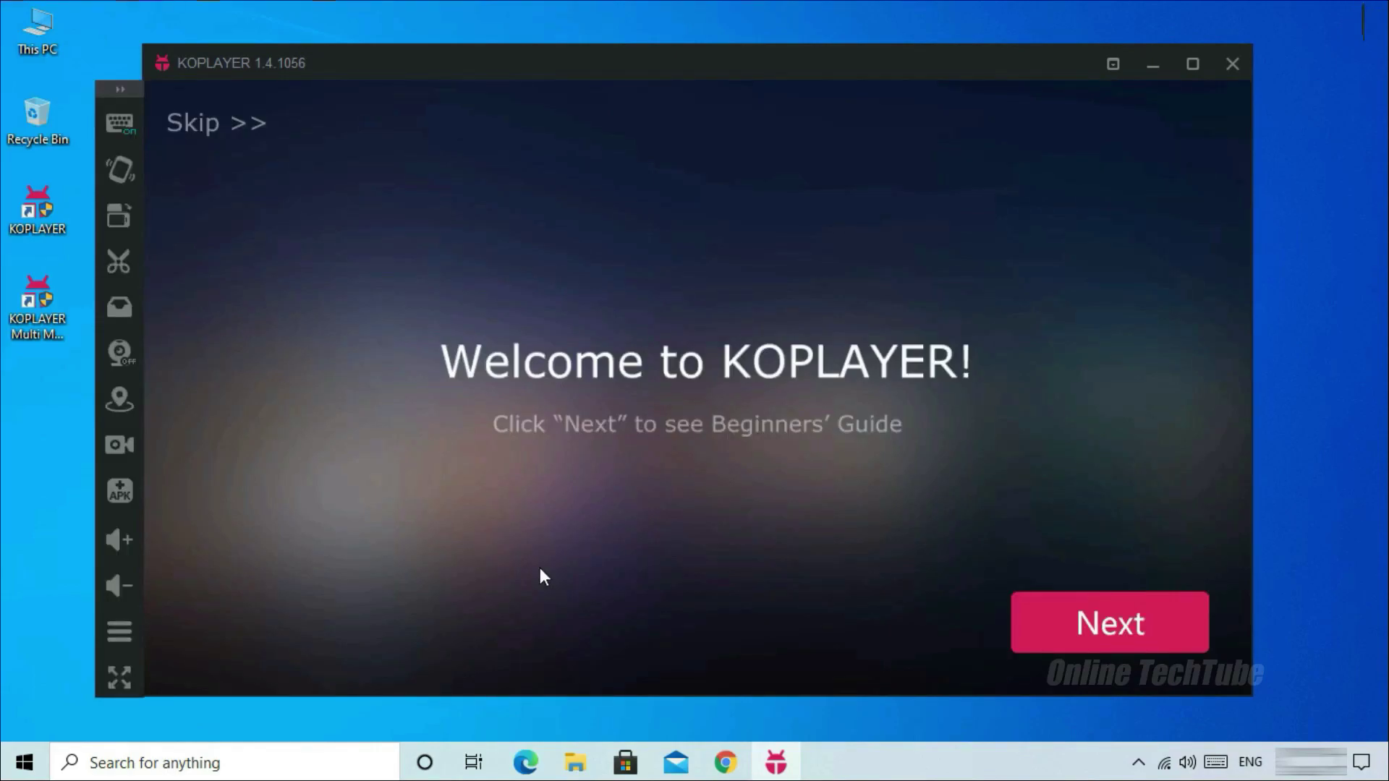
pyautogui.click(1110, 622)
pyautogui.click(1086, 624)
pyautogui.click(1088, 630)
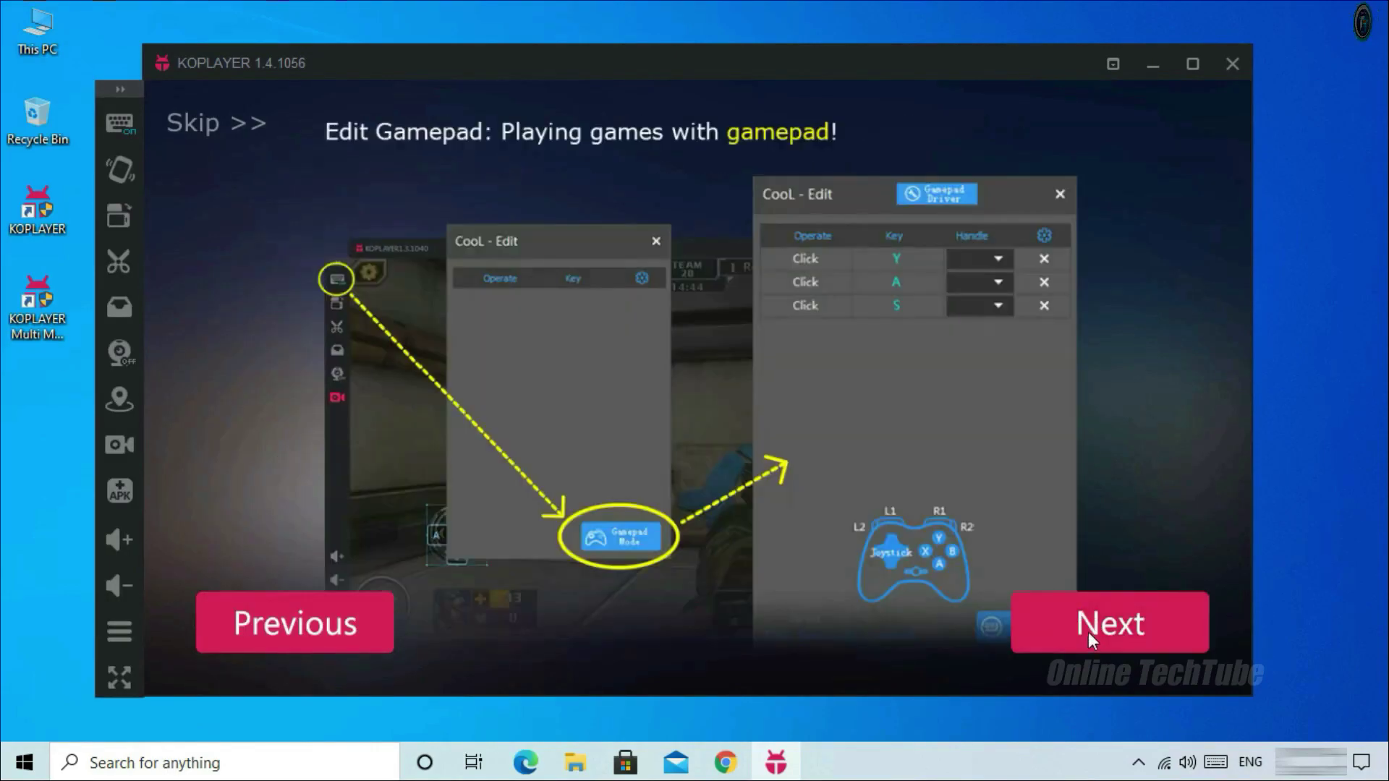
pyautogui.click(1088, 631)
pyautogui.click(1091, 629)
pyautogui.click(1091, 629)
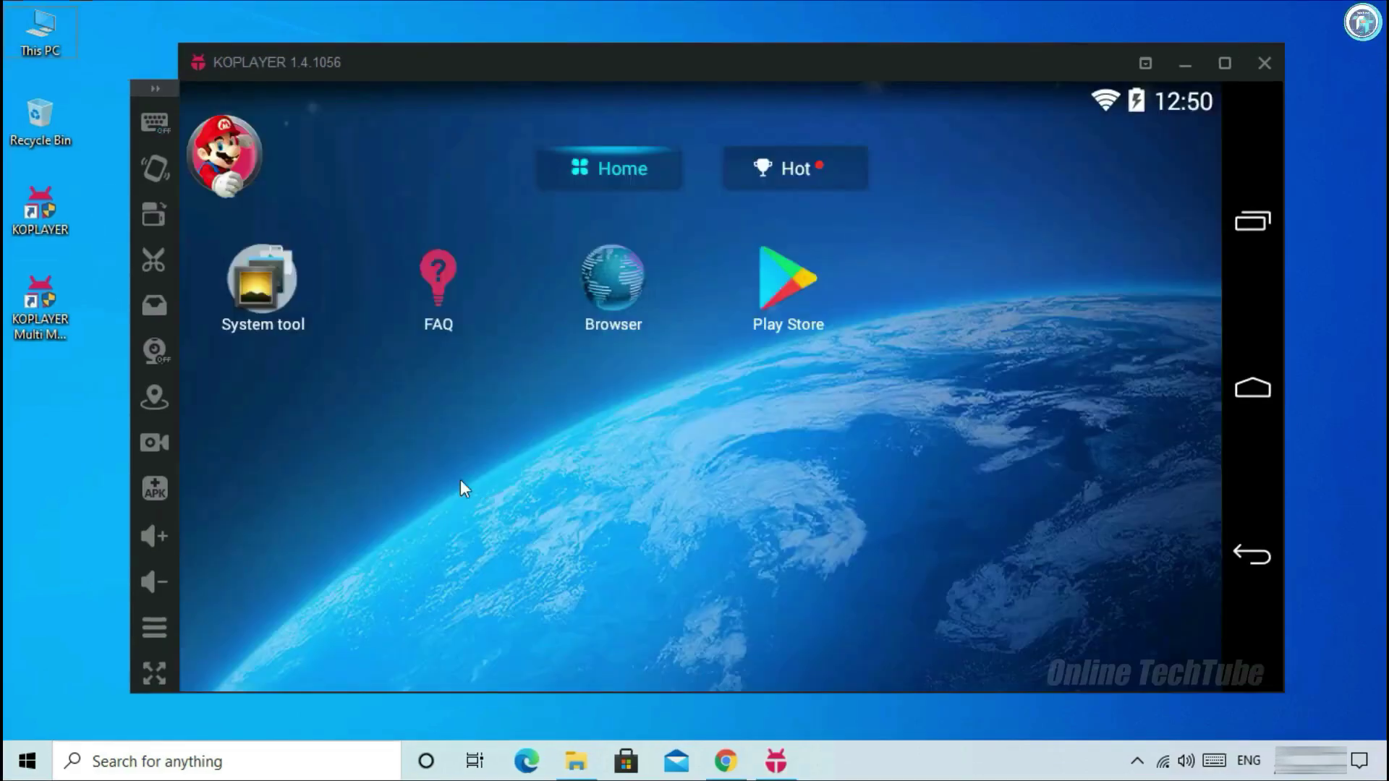
pyautogui.click(258, 278)
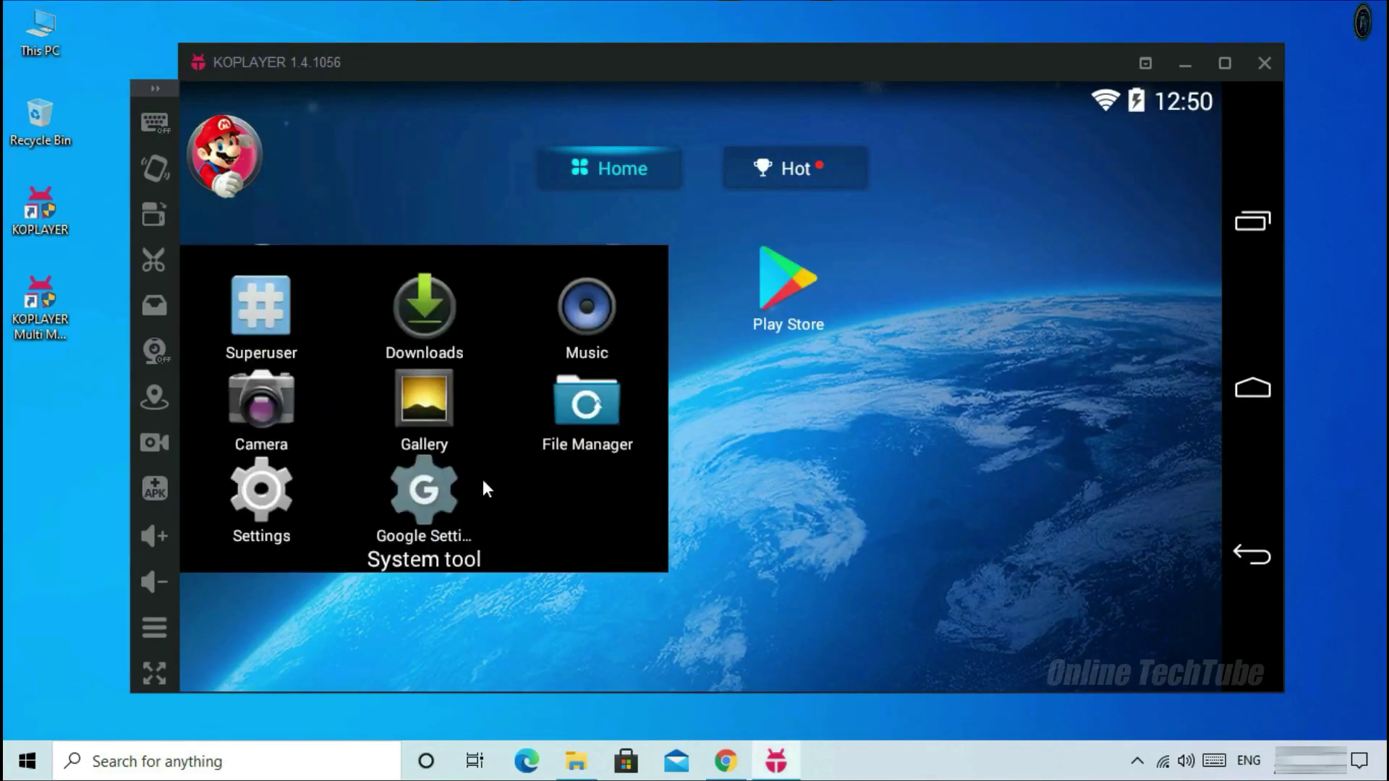
pyautogui.click(895, 463)
pyautogui.moveTo(501, 106); pyautogui.dragTo(523, 581)
pyautogui.click(1181, 136)
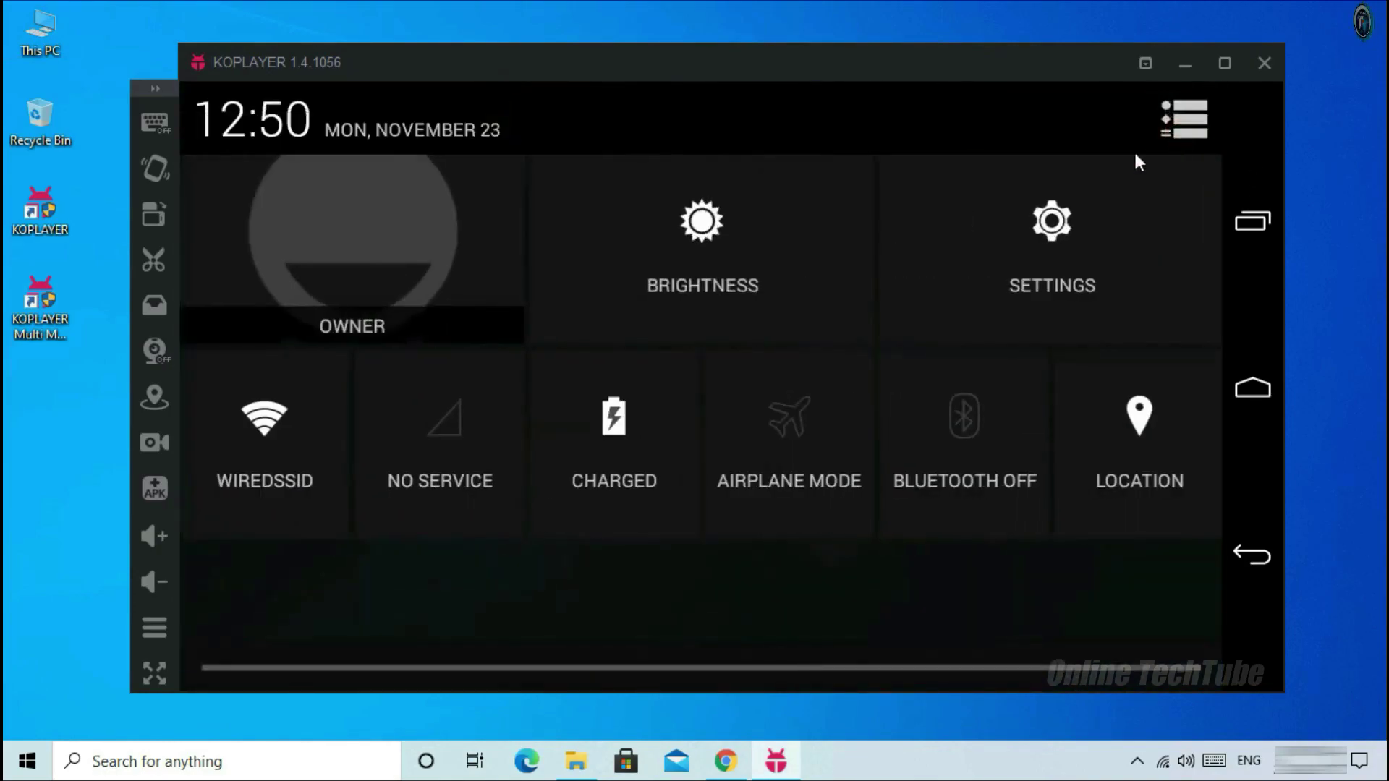
pyautogui.click(1053, 257)
pyautogui.scroll(-5, 797, 248)
pyautogui.scroll(-8, 797, 329)
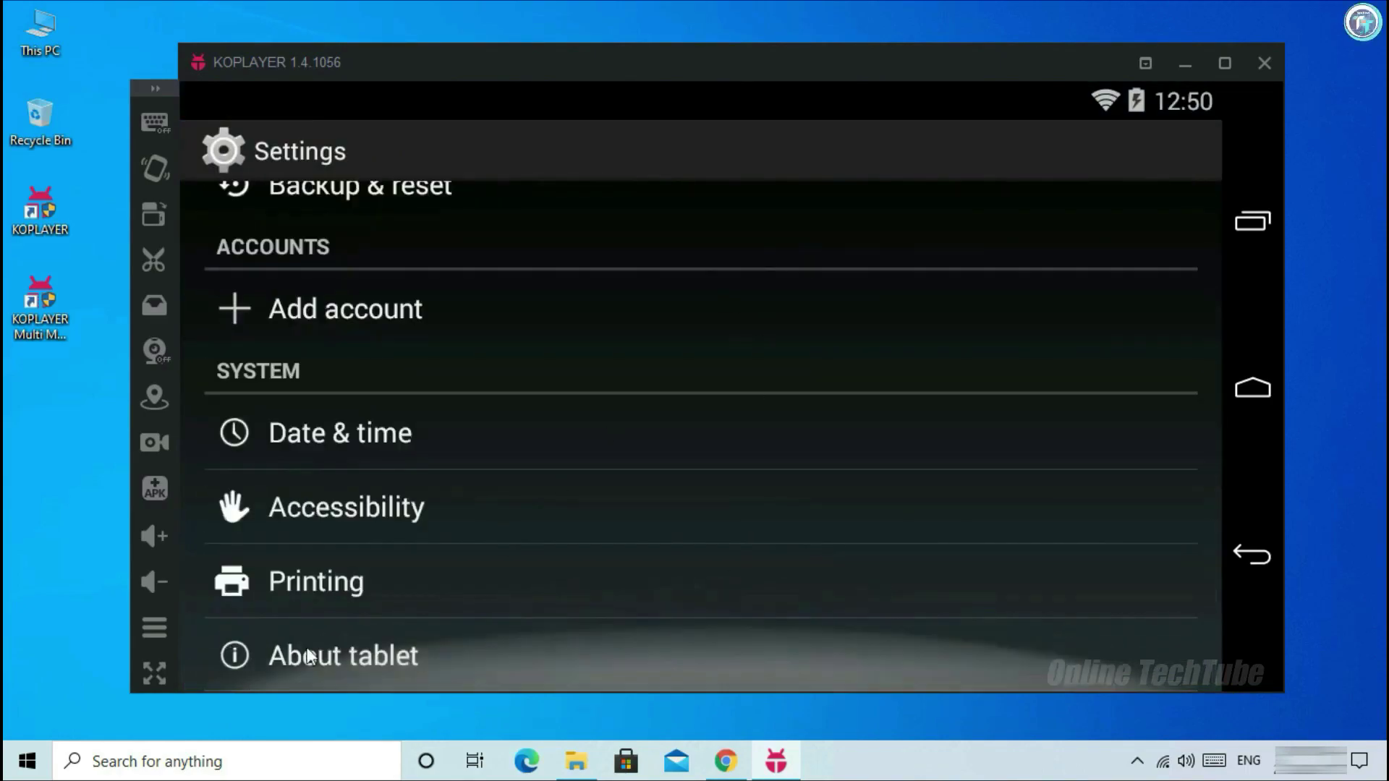
pyautogui.click(412, 665)
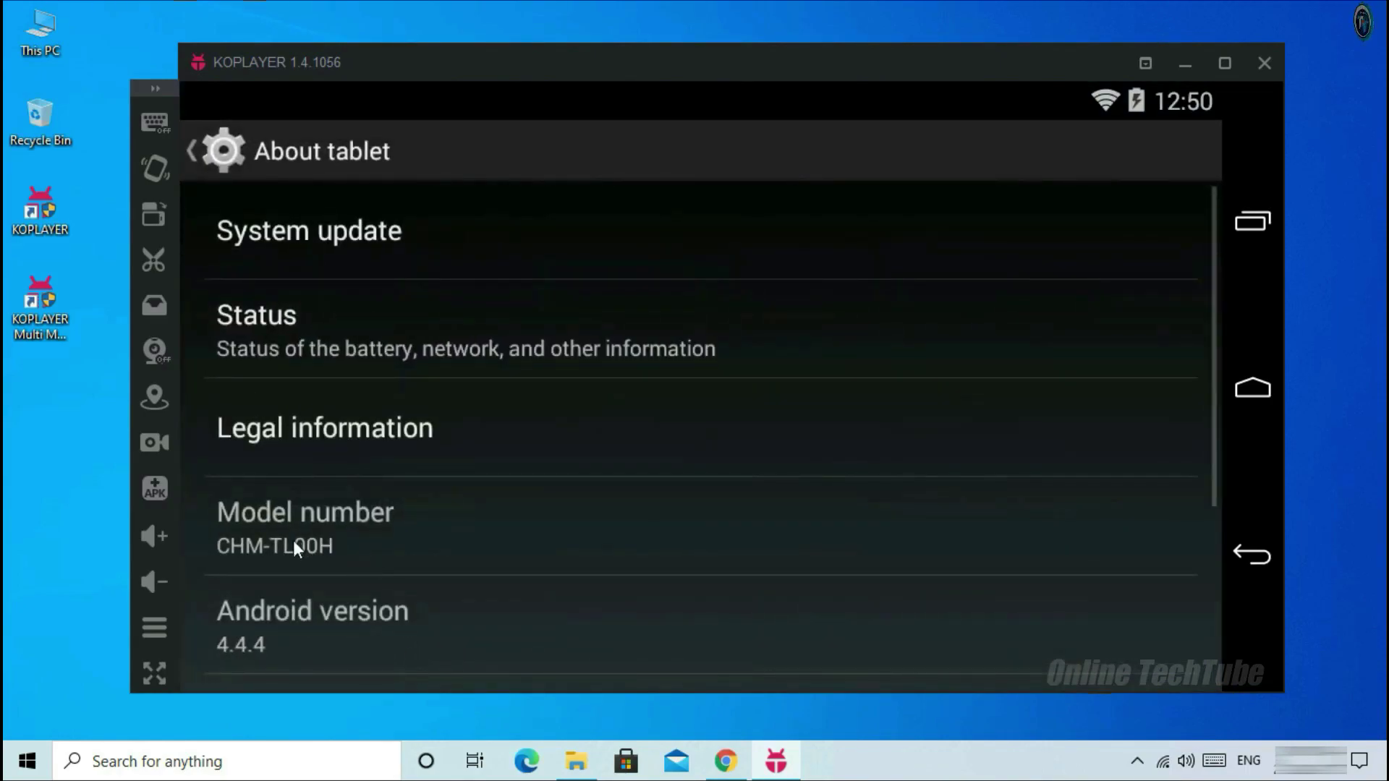
pyautogui.scroll(-3, 293, 540)
pyautogui.tripleClick(472, 447)
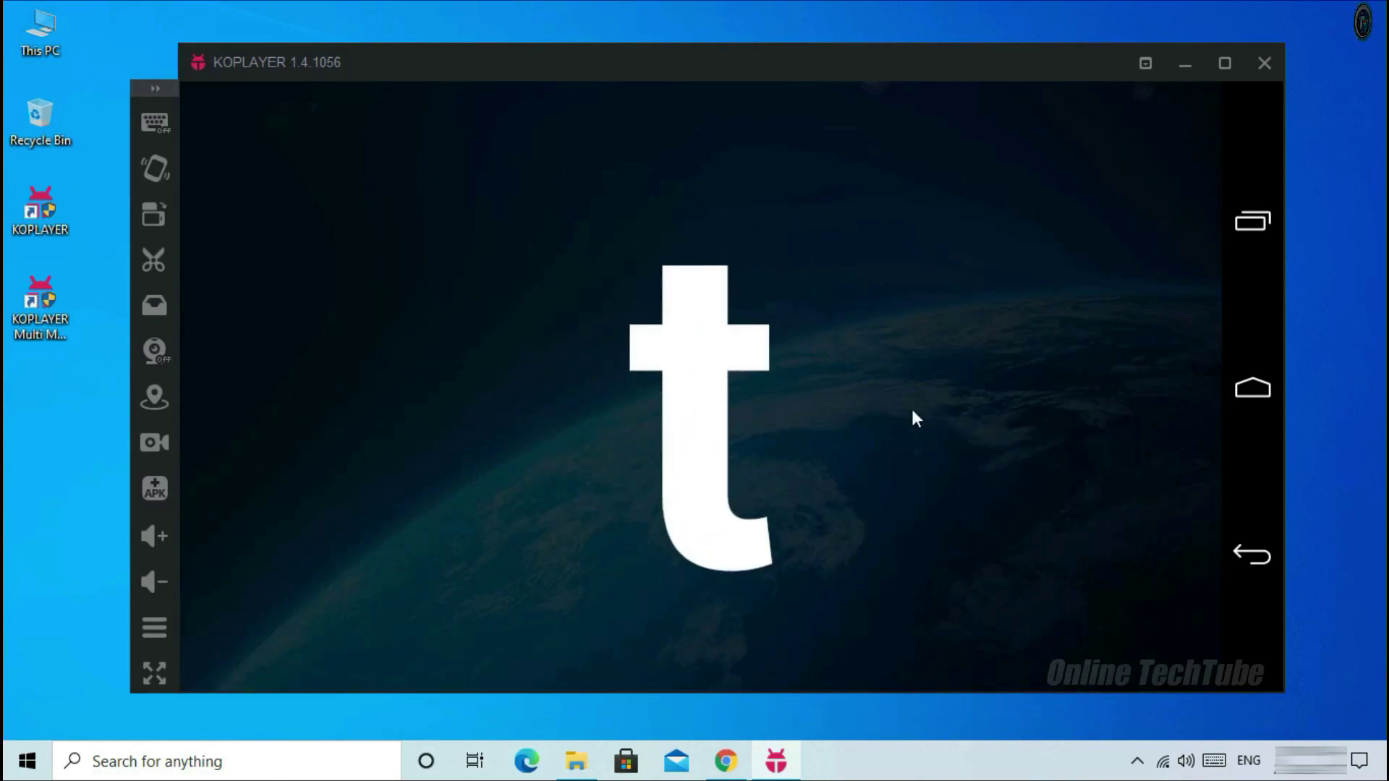
pyautogui.click(1252, 563)
pyautogui.click(1249, 559)
pyautogui.click(1248, 557)
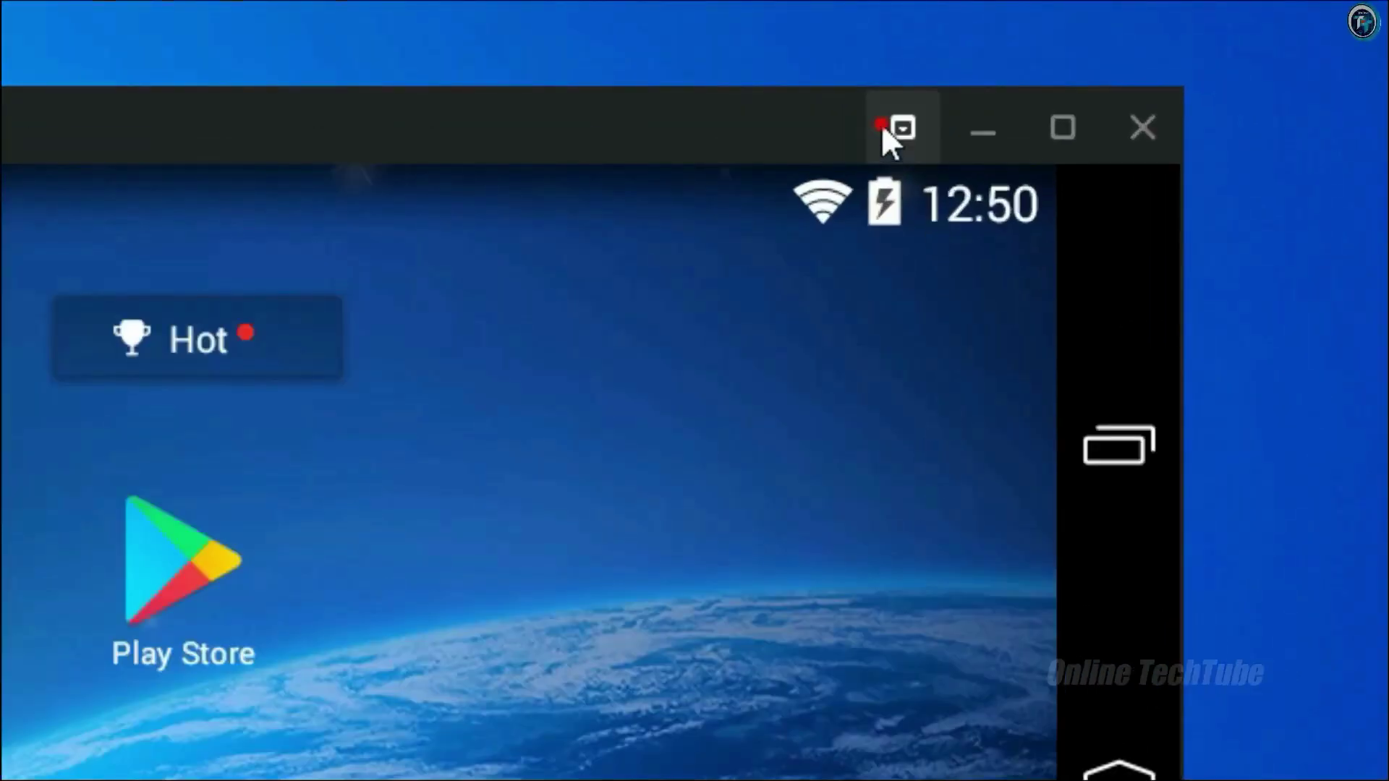
# Set the General resolution to 1280x720-320dpi (HD Landscape) in Software Settings
pyautogui.click(1141, 62)
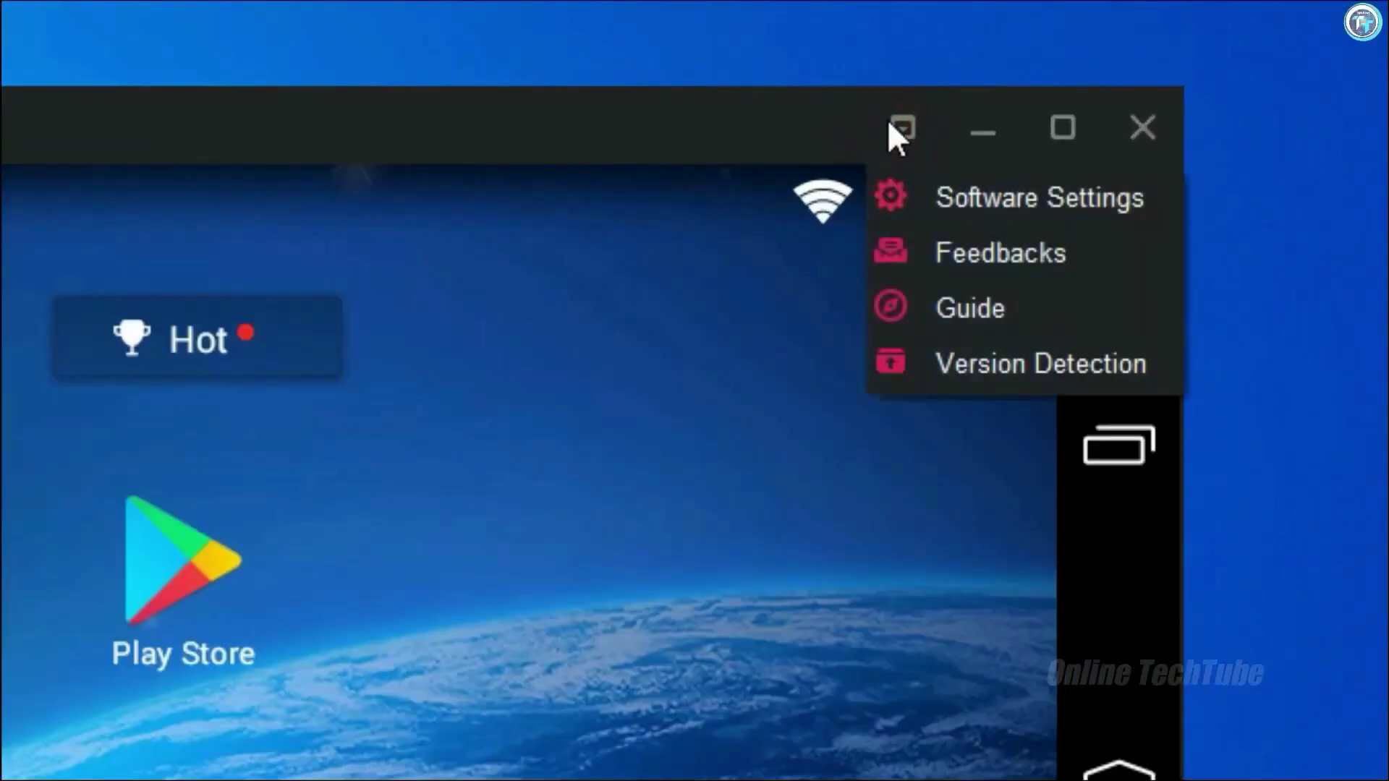
pyautogui.click(1028, 207)
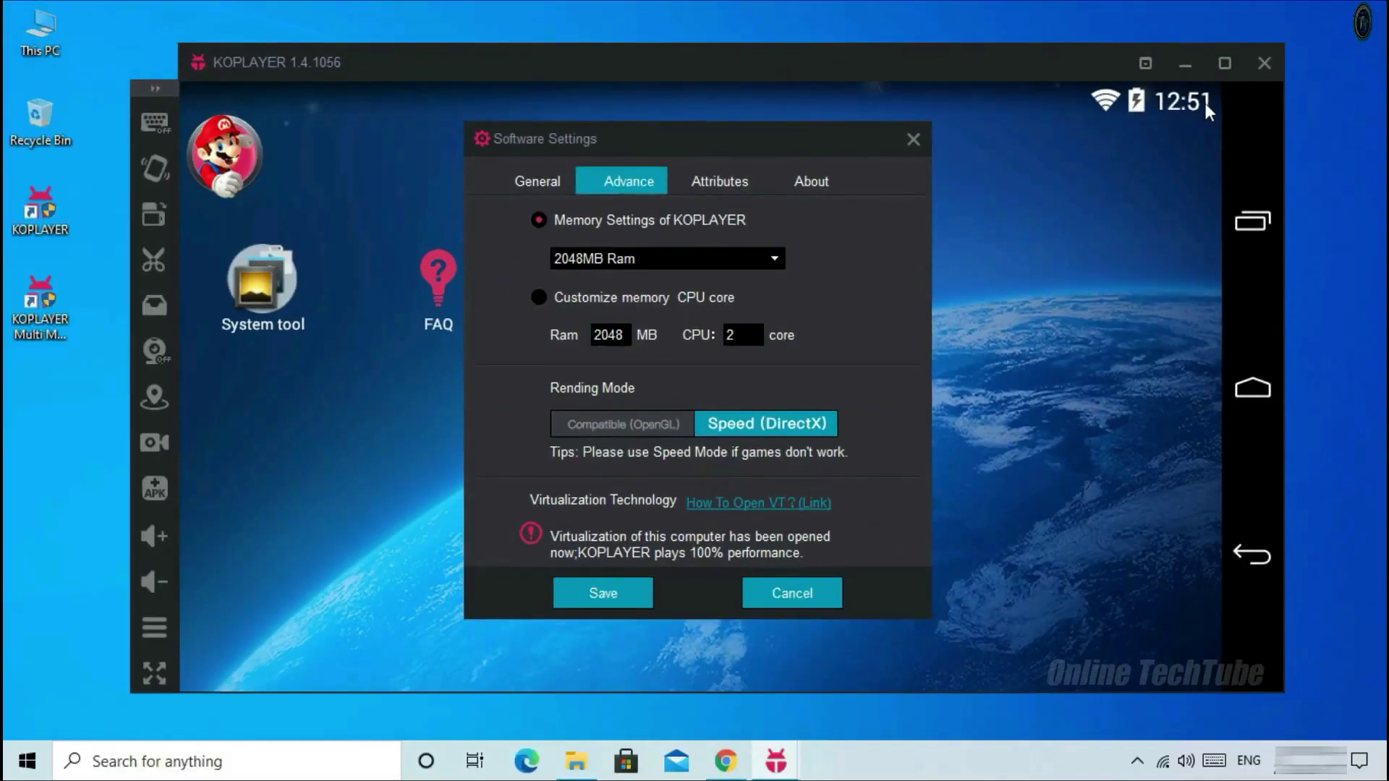
pyautogui.click(557, 181)
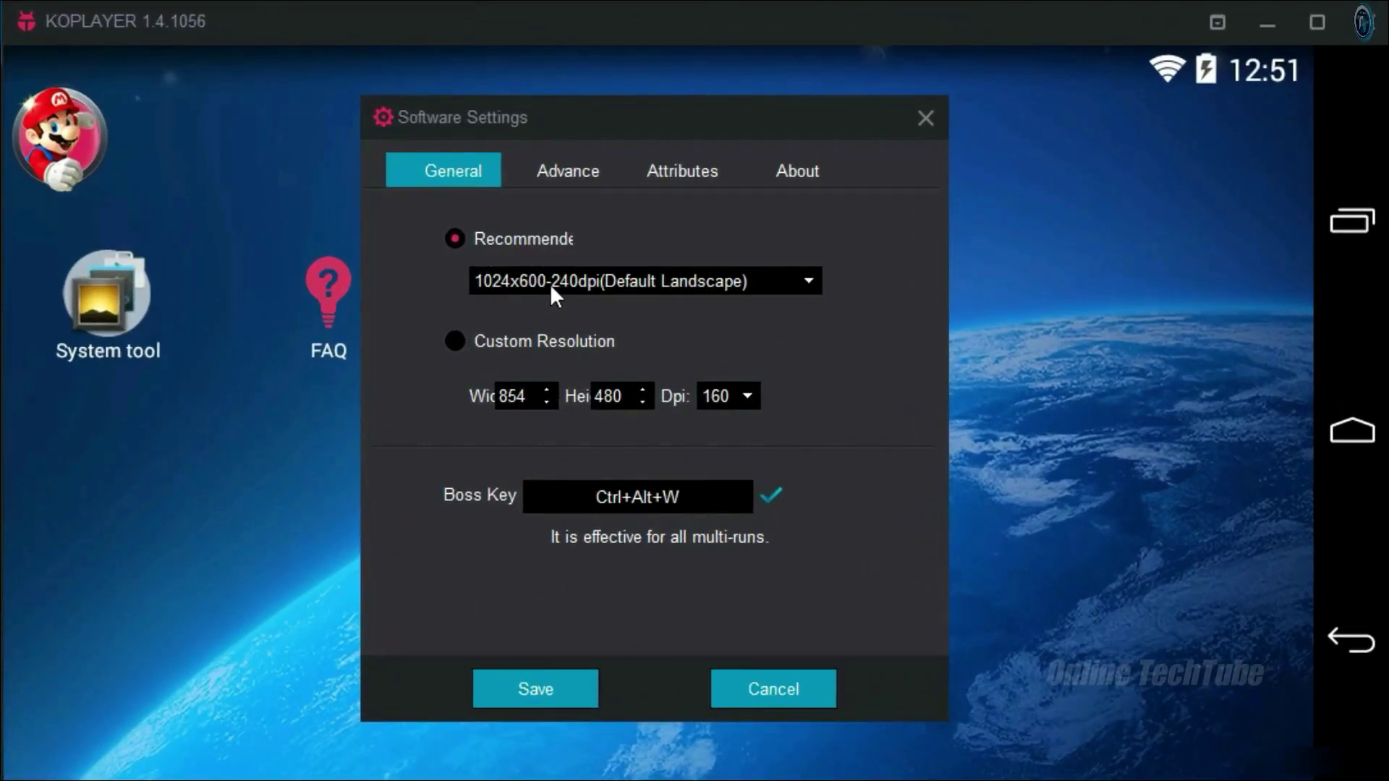
pyautogui.click(807, 280)
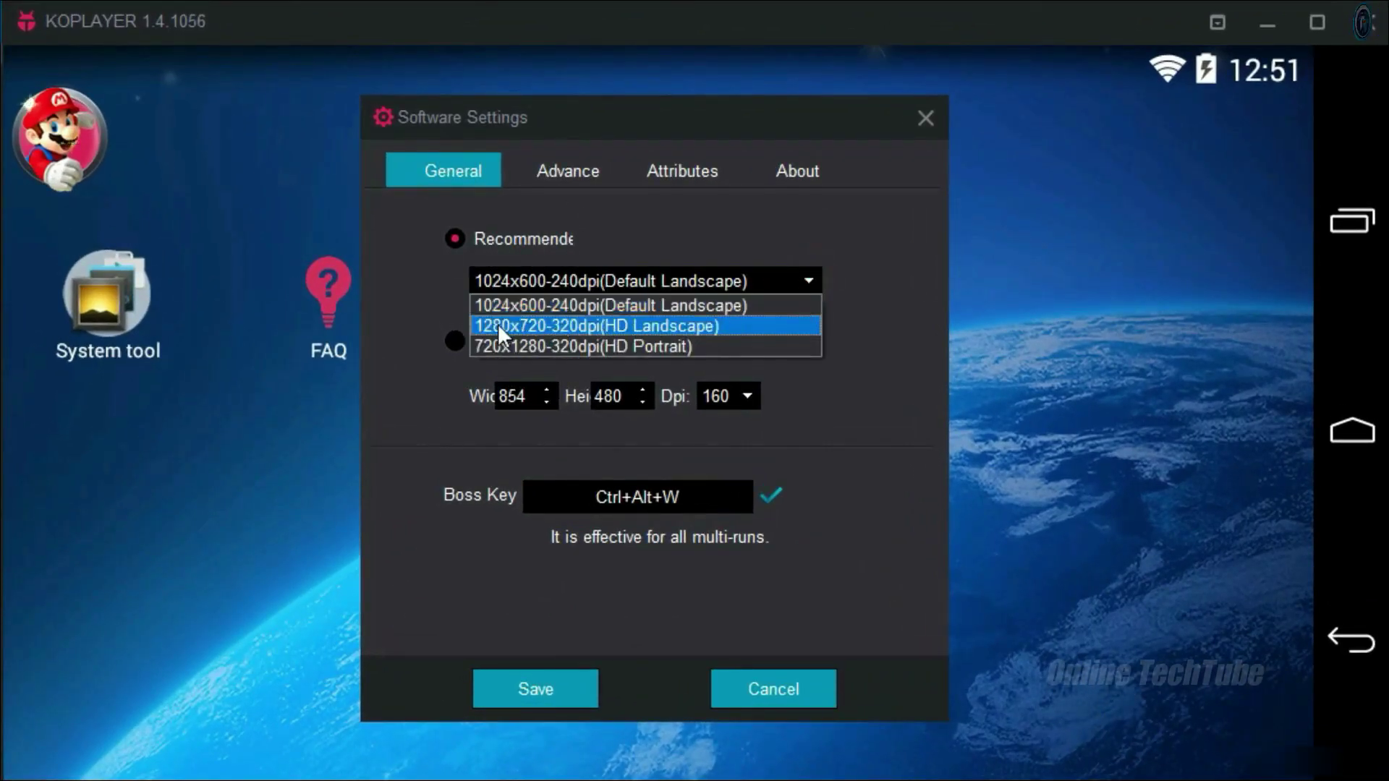
pyautogui.click(498, 325)
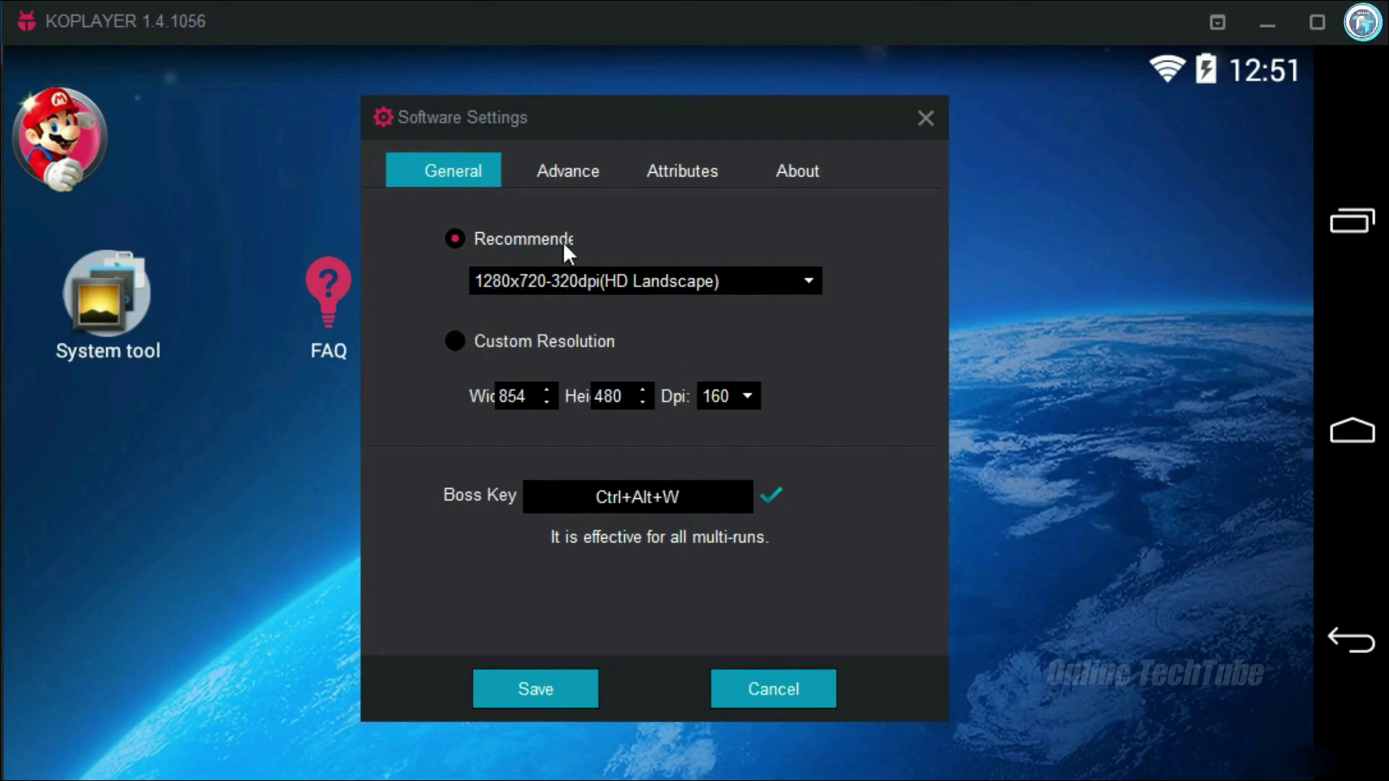
# Keep the 2048MB RAM memory preset on Advance and review the Attributes settings
pyautogui.click(566, 172)
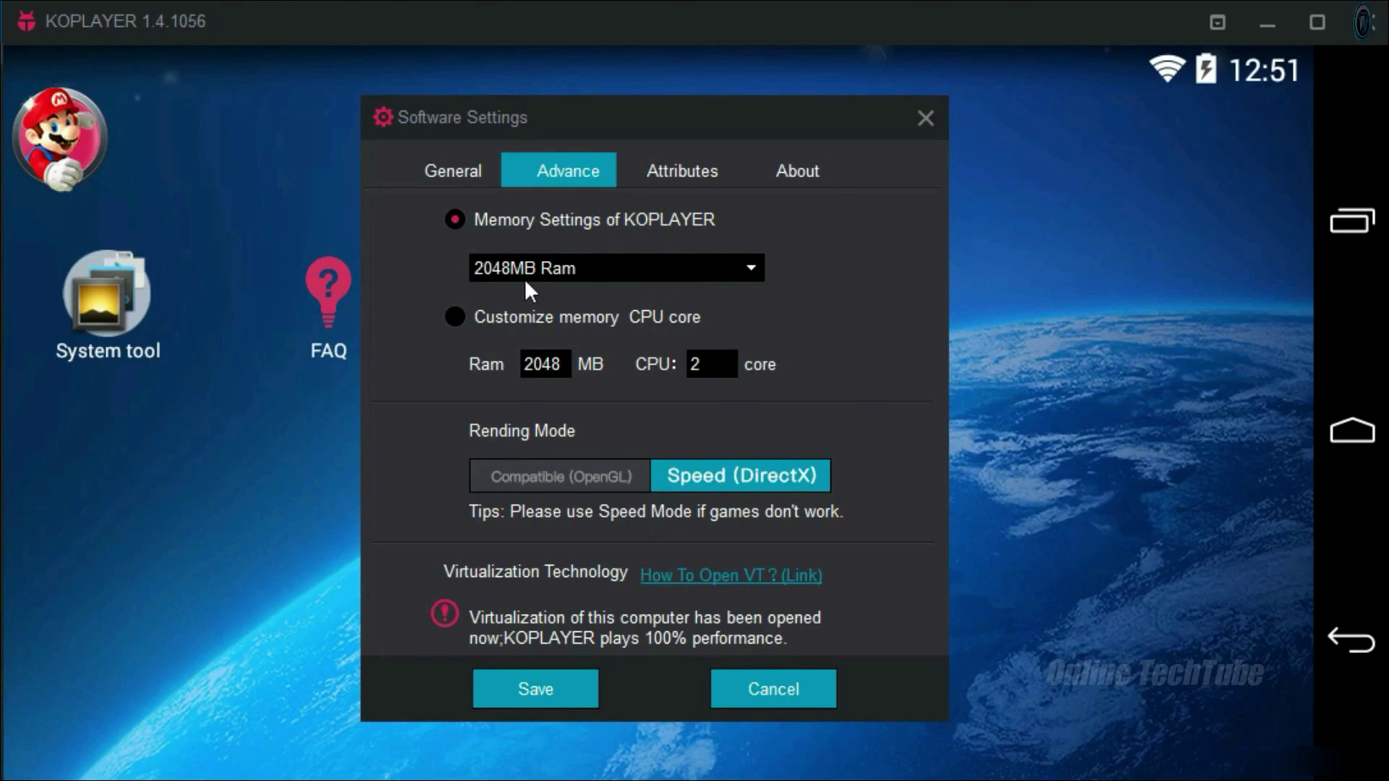
pyautogui.click(463, 320)
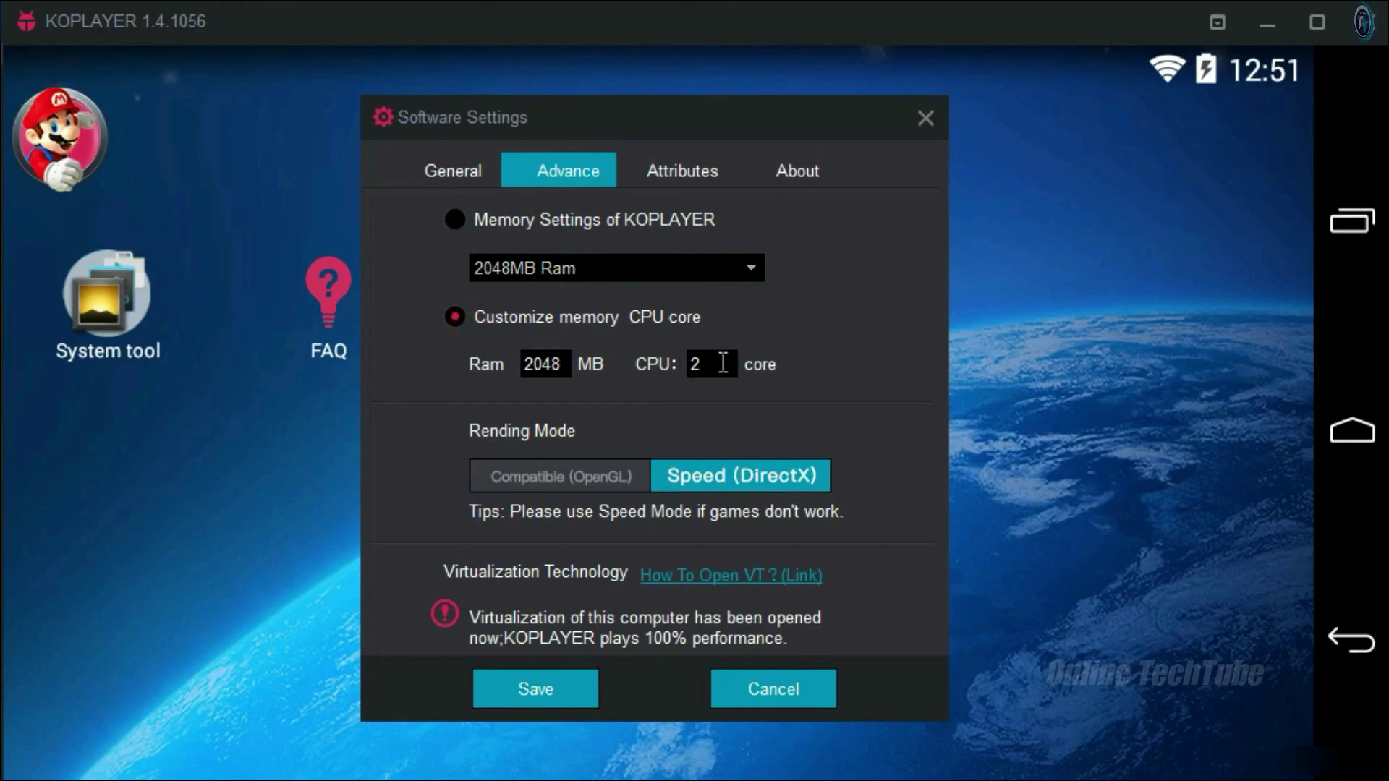
pyautogui.click(455, 220)
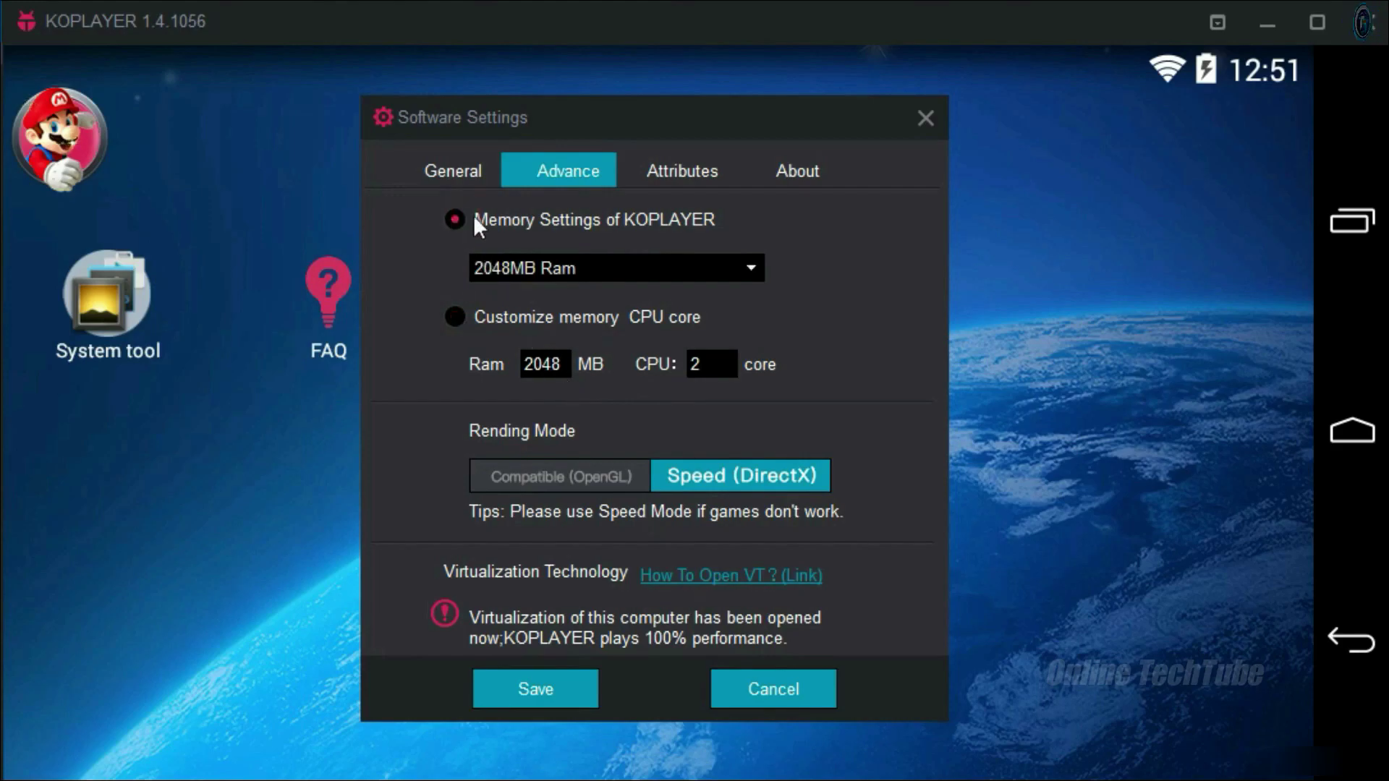
pyautogui.click(682, 170)
# Close Software Settings, open Play Store and enter the Google account e-mail to sign in
pyautogui.click(936, 131)
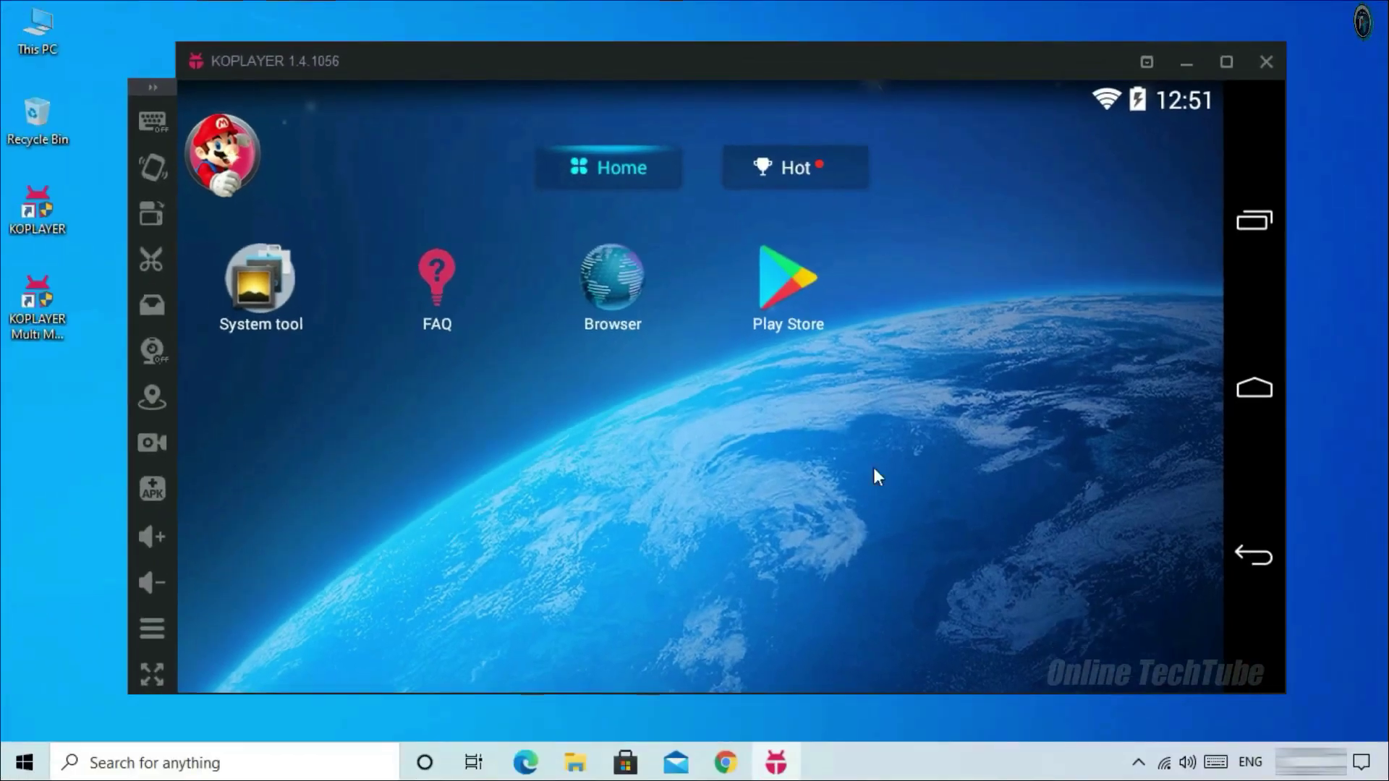
pyautogui.click(782, 290)
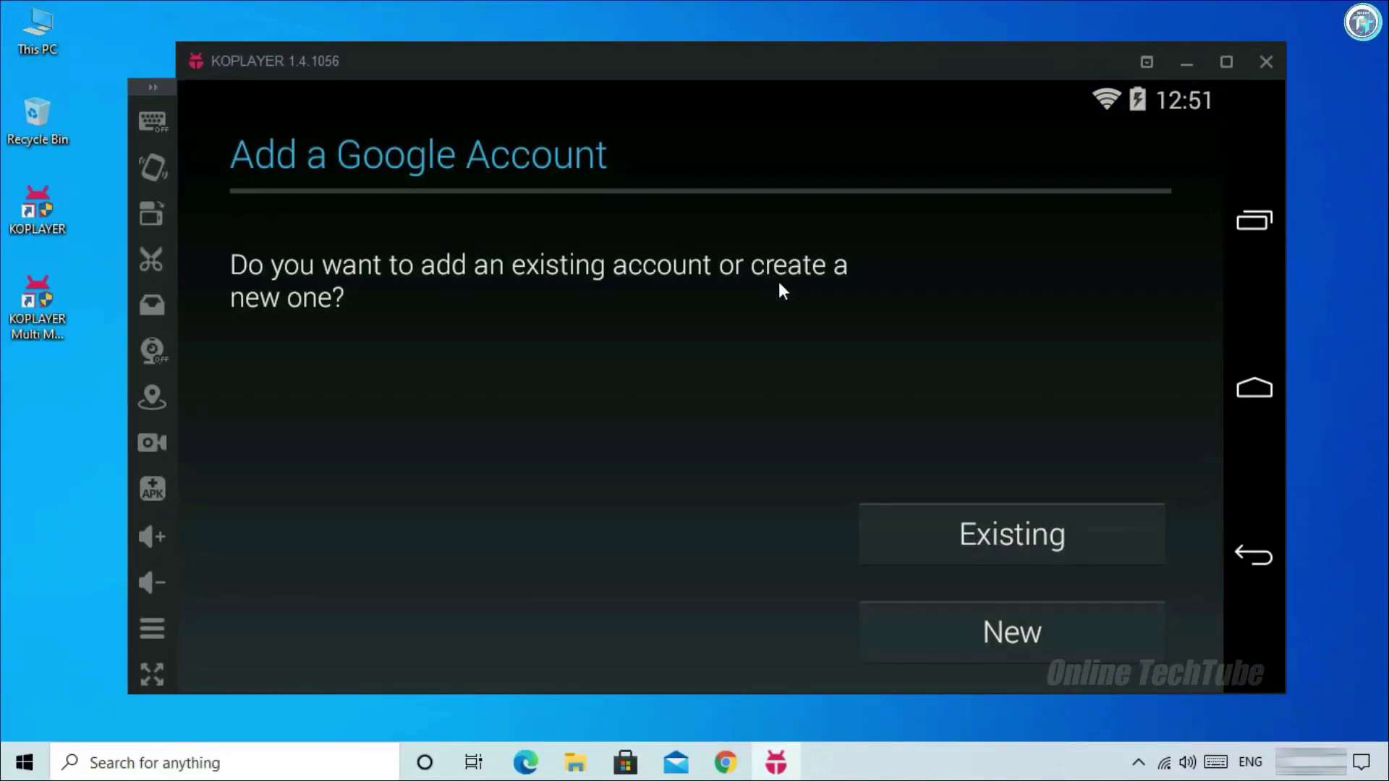
pyautogui.click(1013, 540)
pyautogui.write('rajib')
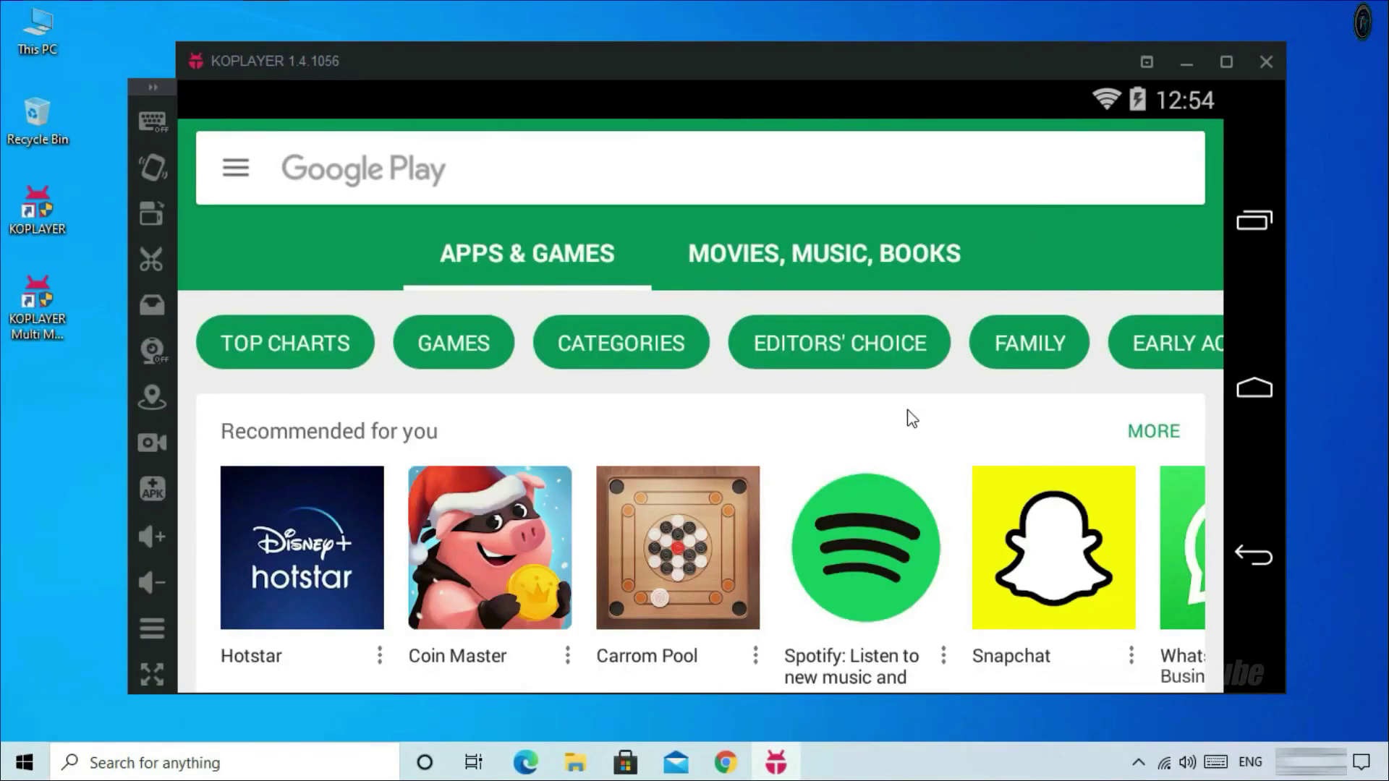
# Search Google Play for 'FREE FIRE'
pyautogui.click(237, 172)
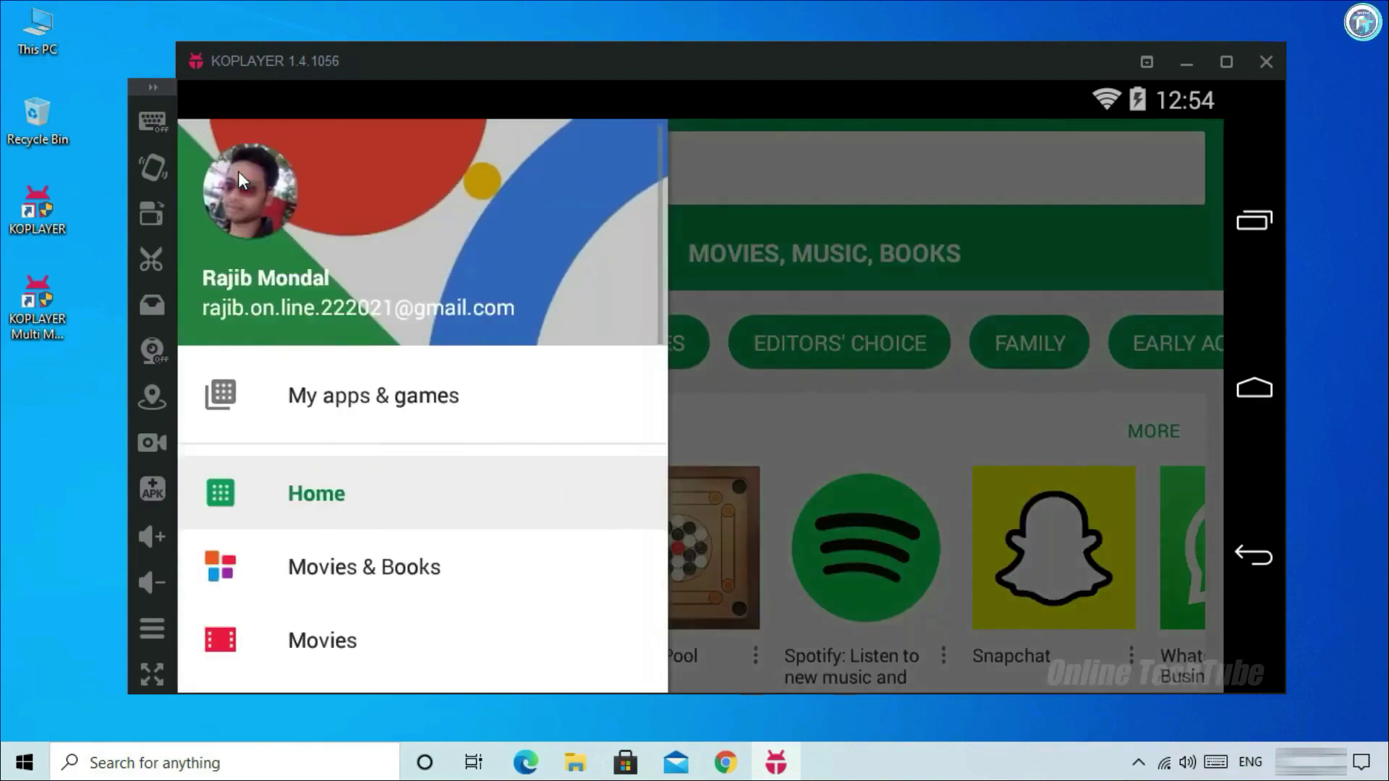
pyautogui.click(743, 160)
pyautogui.click(449, 173)
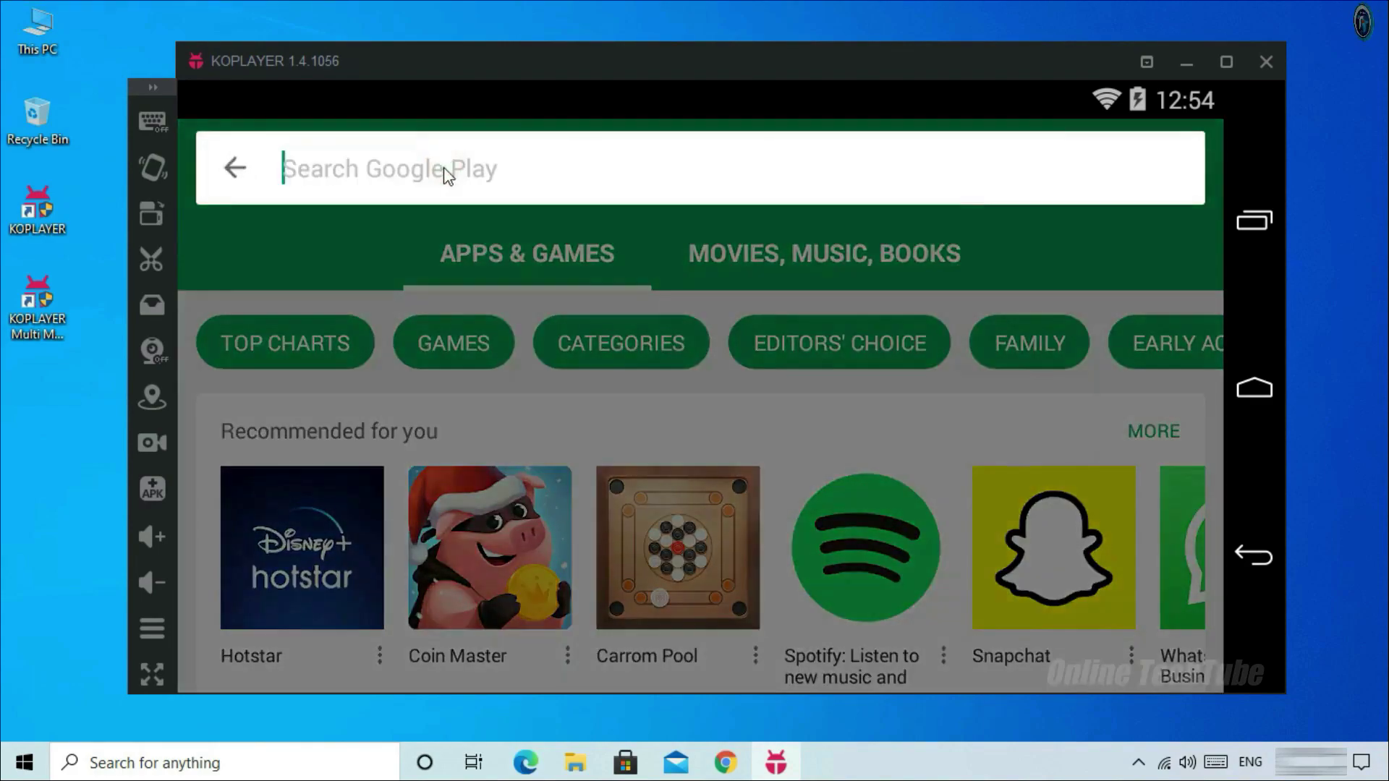
pyautogui.write('FREE ')
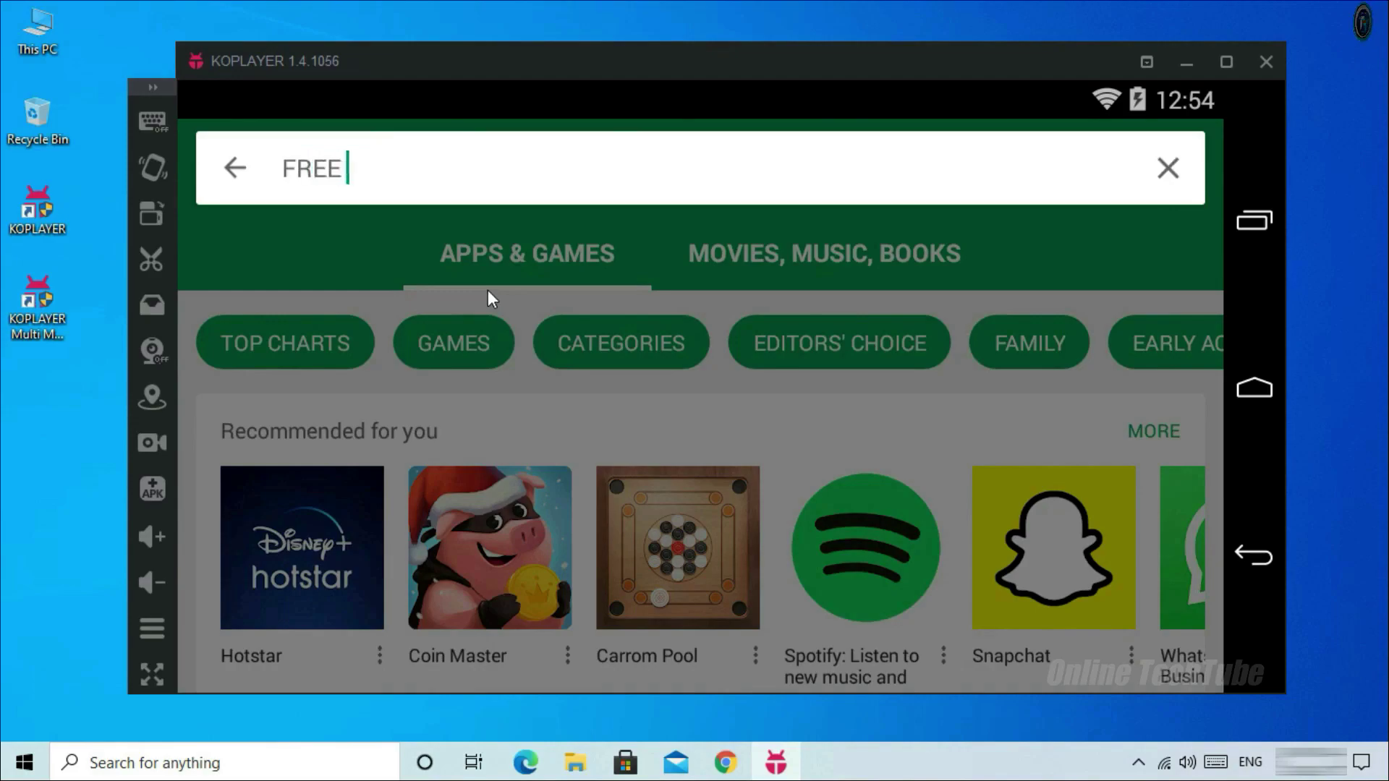
pyautogui.write('FIRE')
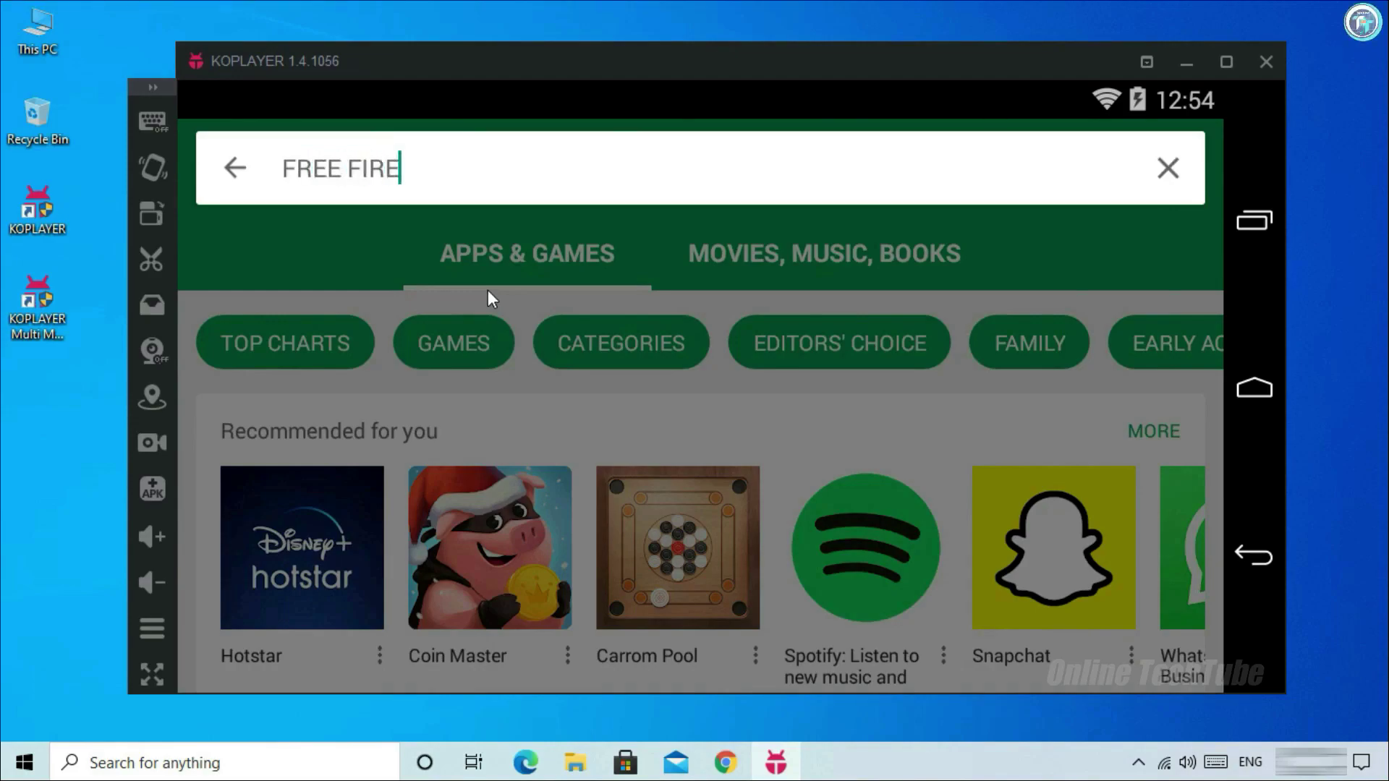
pyautogui.press('Return')
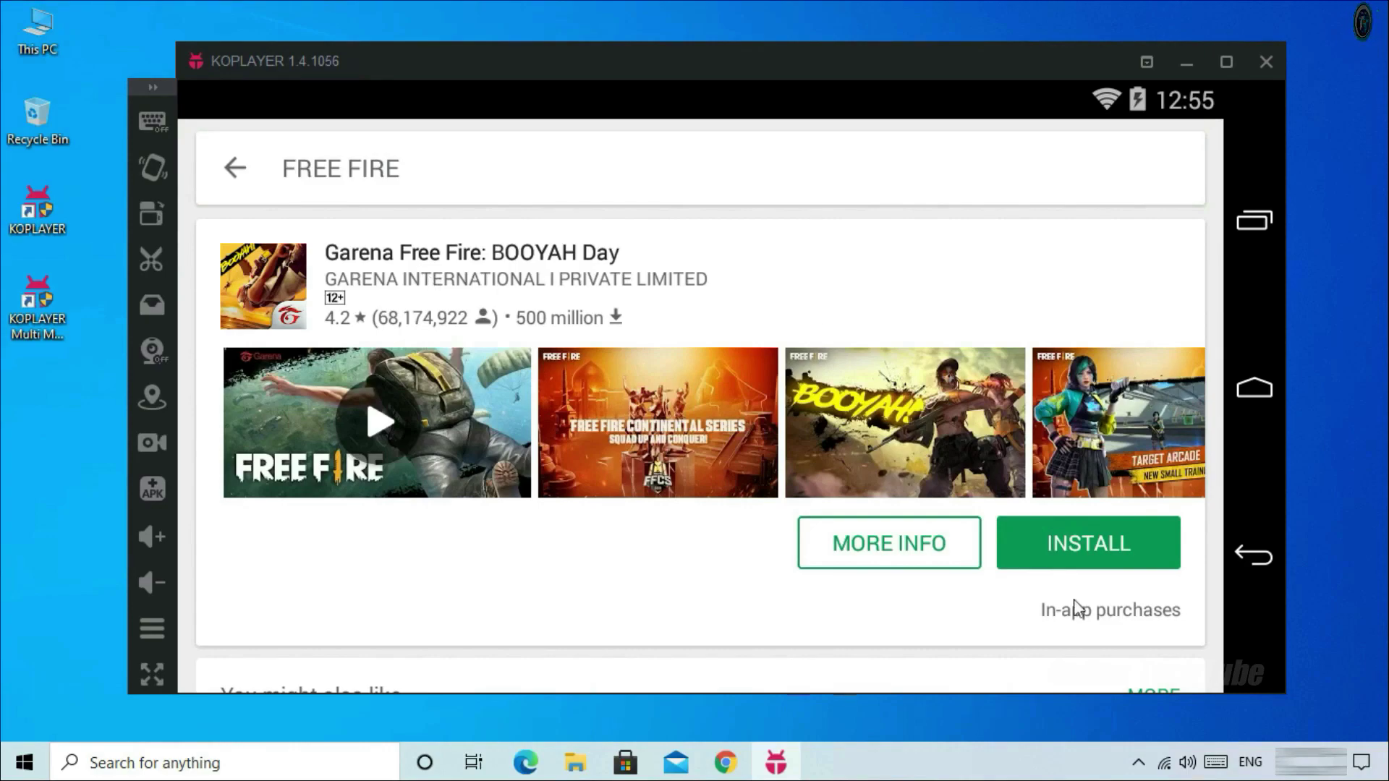
# Install Free Fire, accepting permissions and the large-download warning, then open it
pyautogui.click(1086, 568)
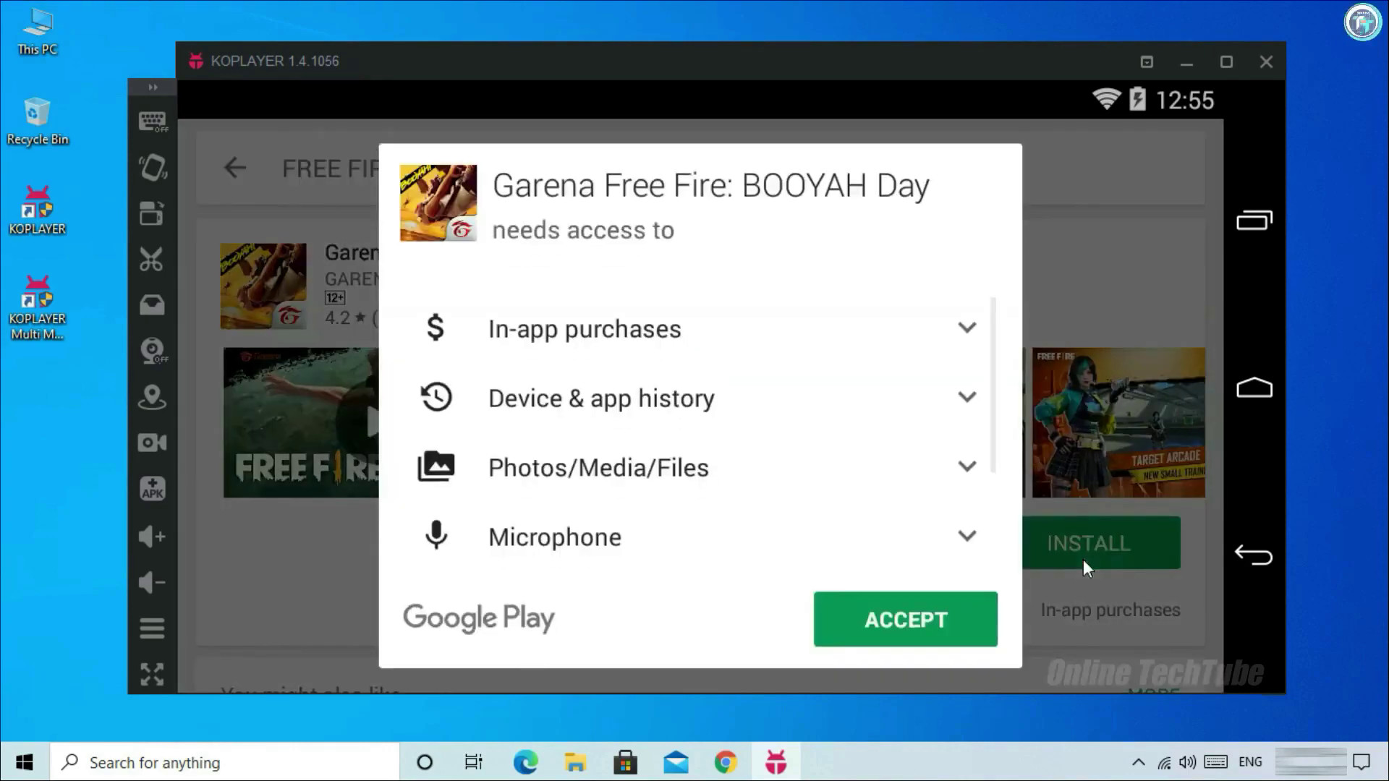
pyautogui.click(869, 620)
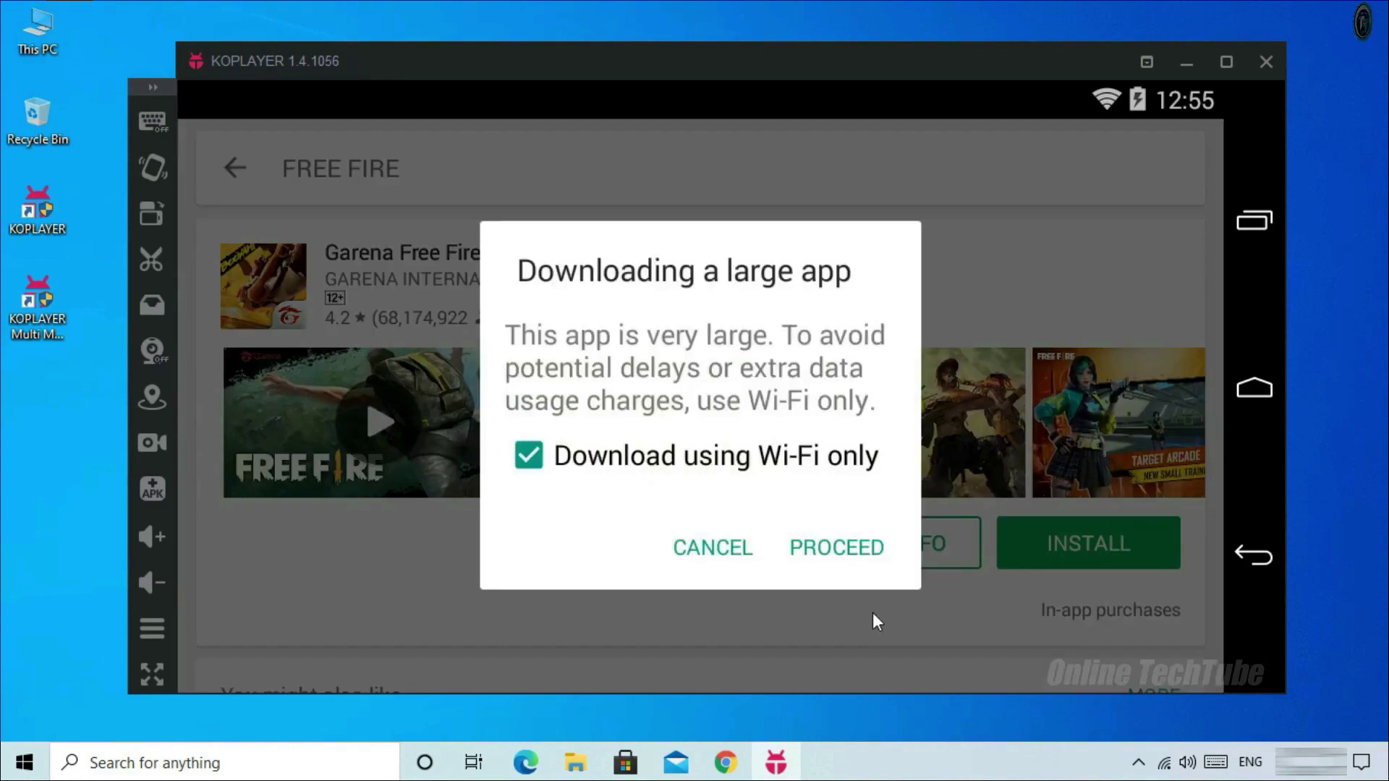
pyautogui.click(830, 552)
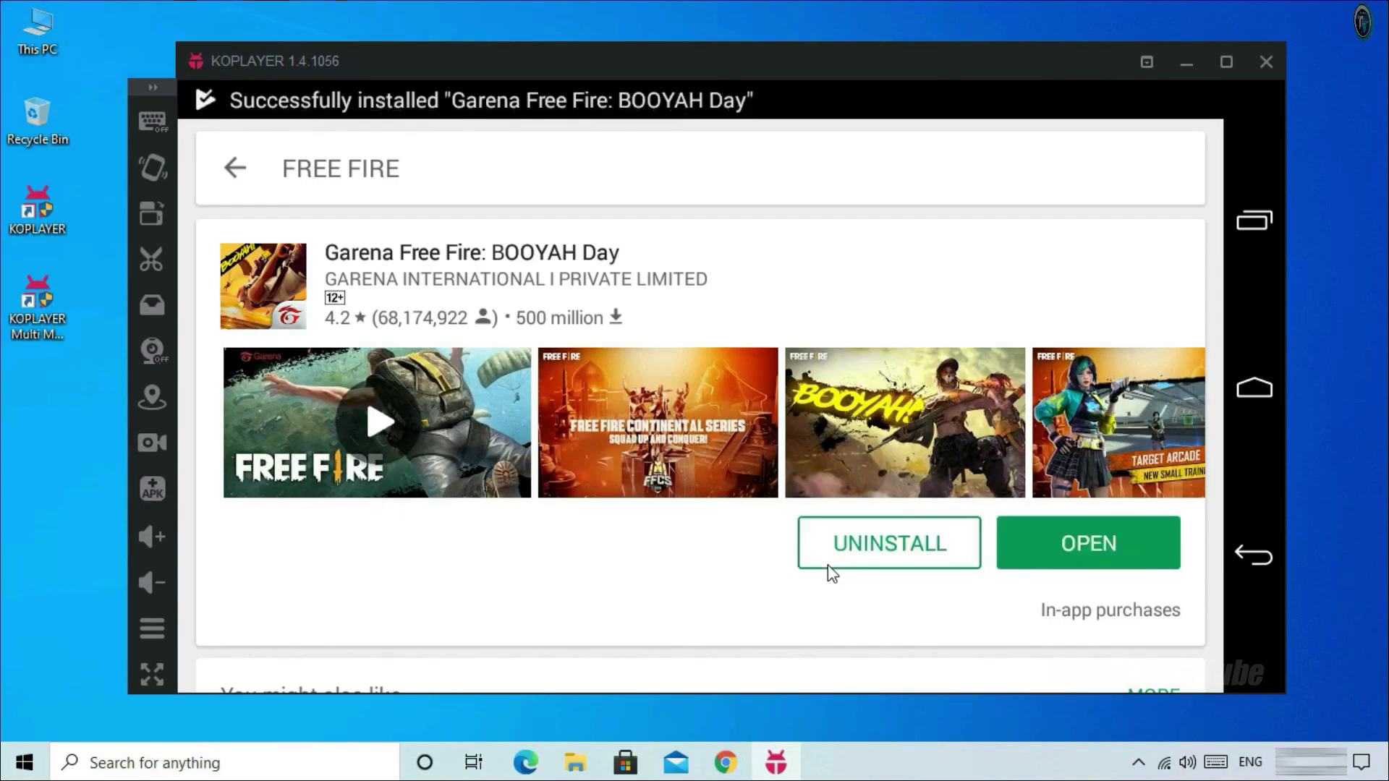
pyautogui.click(1097, 548)
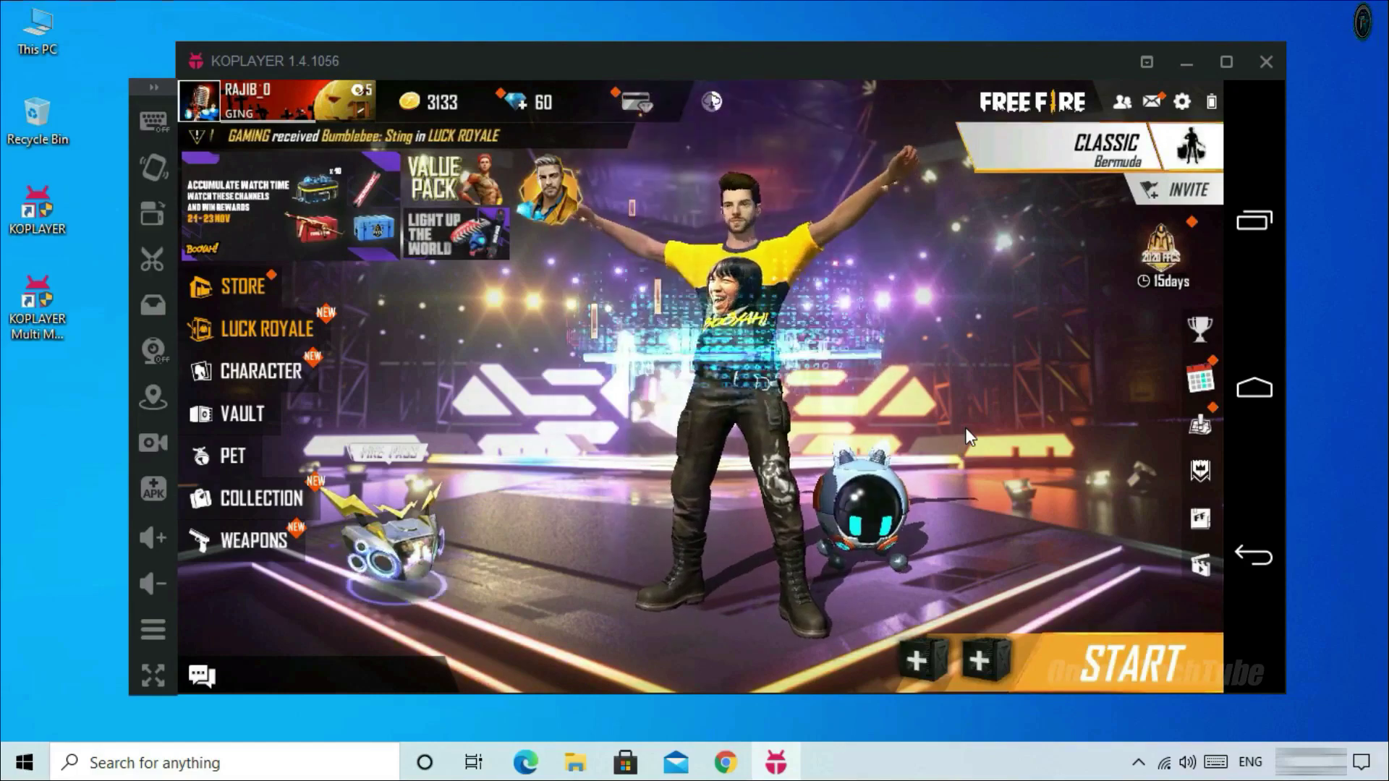
# Set graphics to Ultra, brightness to Very Bright and resolution to High
pyautogui.click(1182, 102)
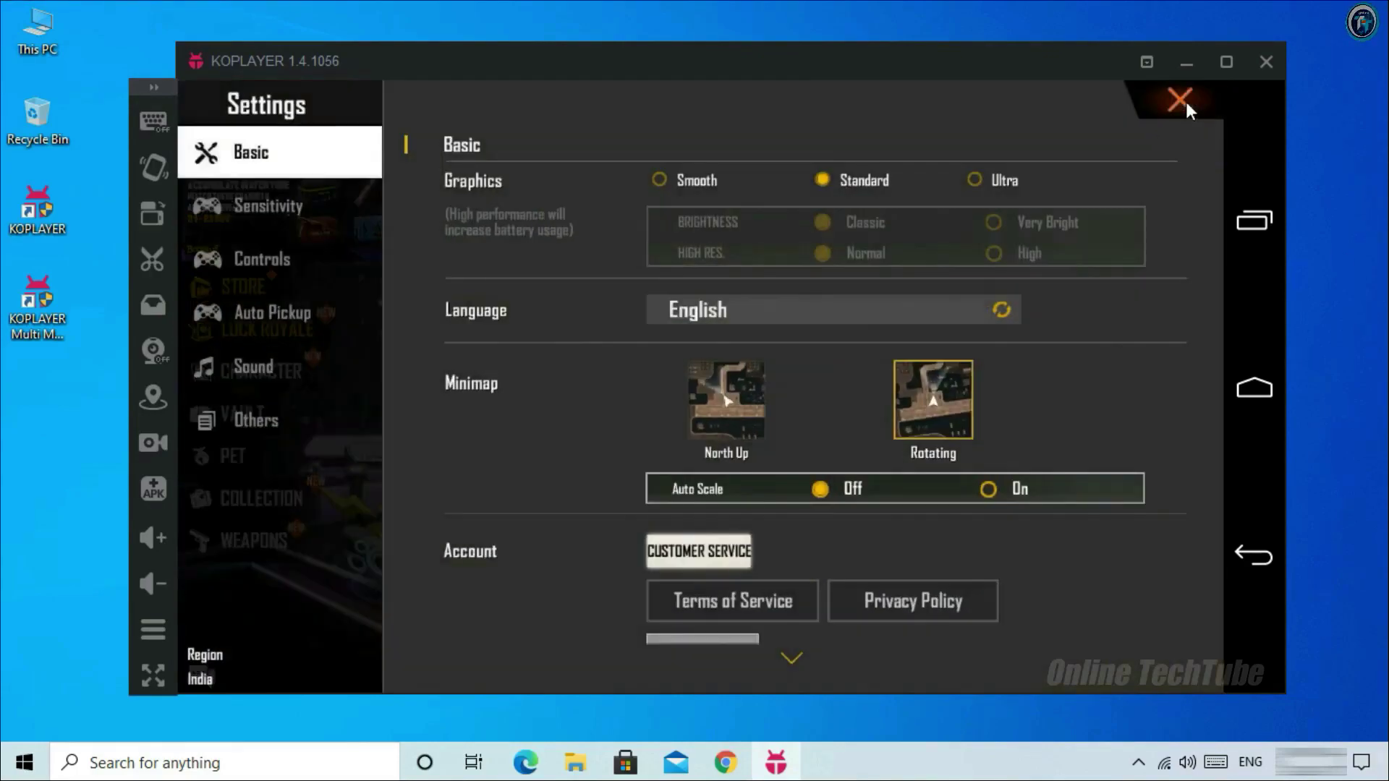
pyautogui.click(976, 181)
pyautogui.click(993, 225)
pyautogui.click(996, 254)
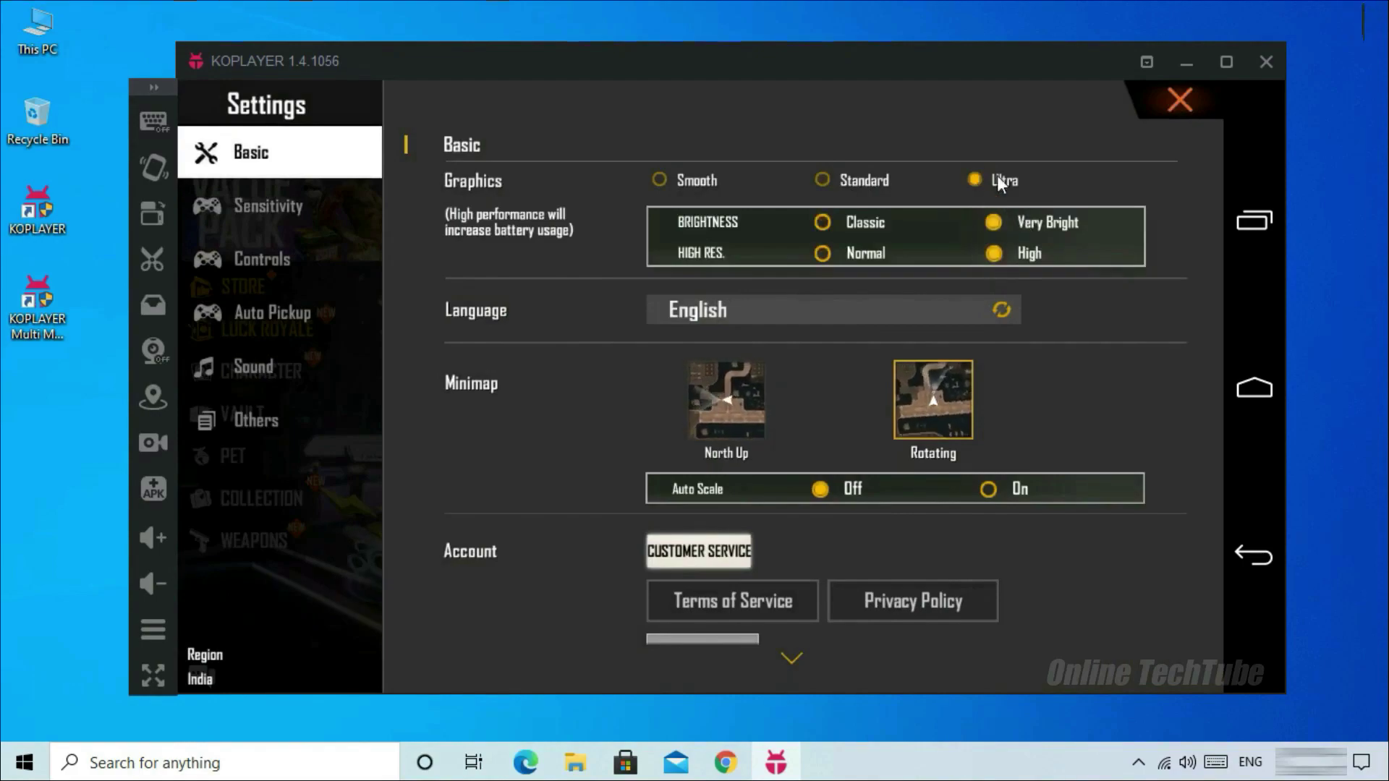
# Go to the Controls settings and open the CUSTOM HUD layout editor
pyautogui.click(271, 203)
pyautogui.click(299, 268)
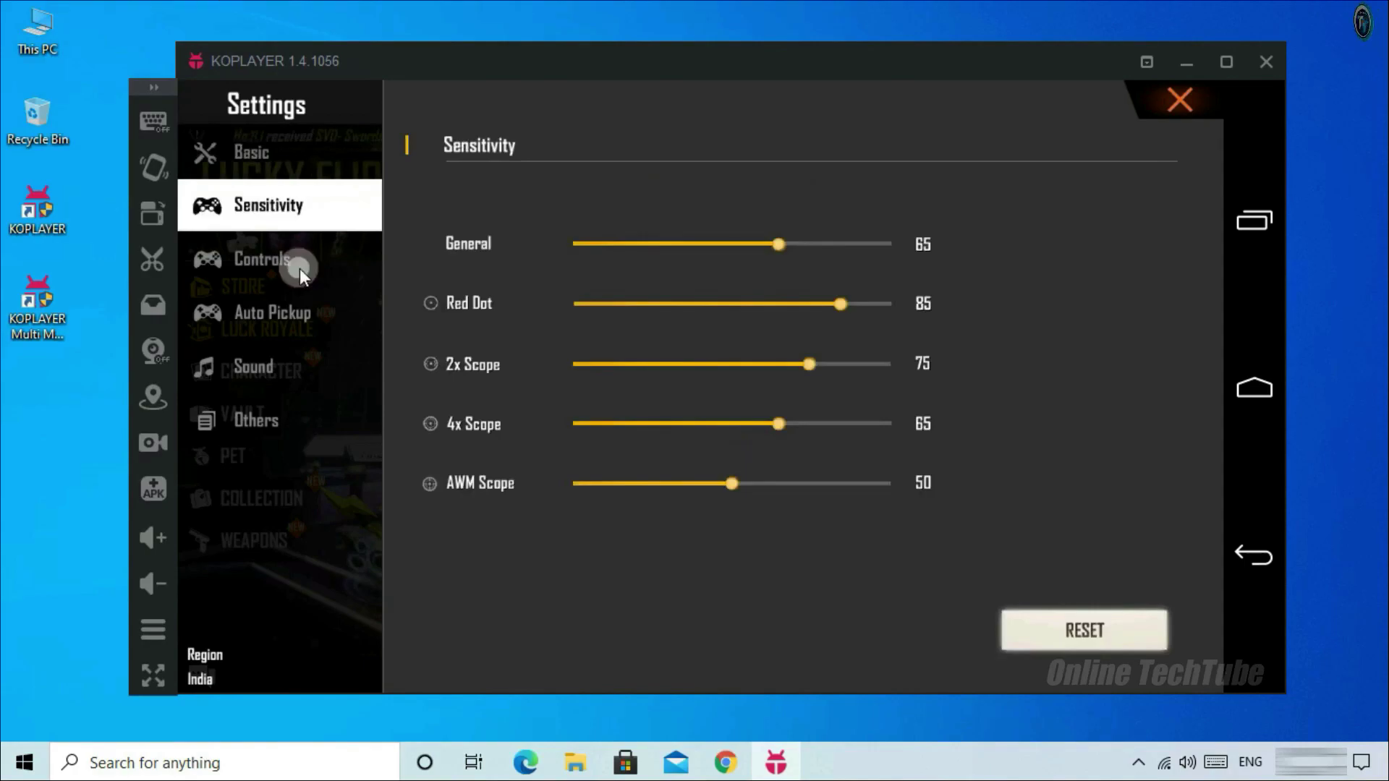
pyautogui.click(1080, 648)
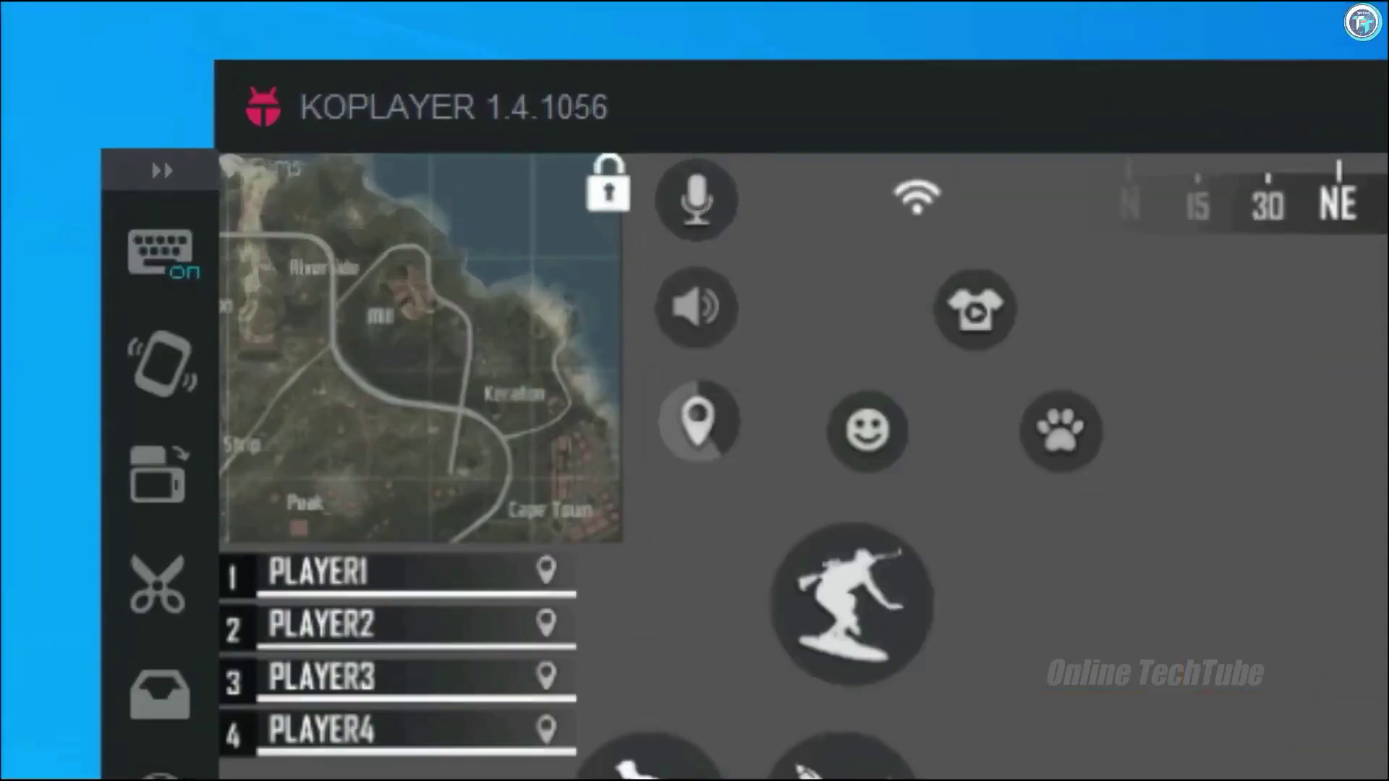
# Turn on keyboard mapping and dock the key list panel beside the narrowed emulator window
pyautogui.click(161, 268)
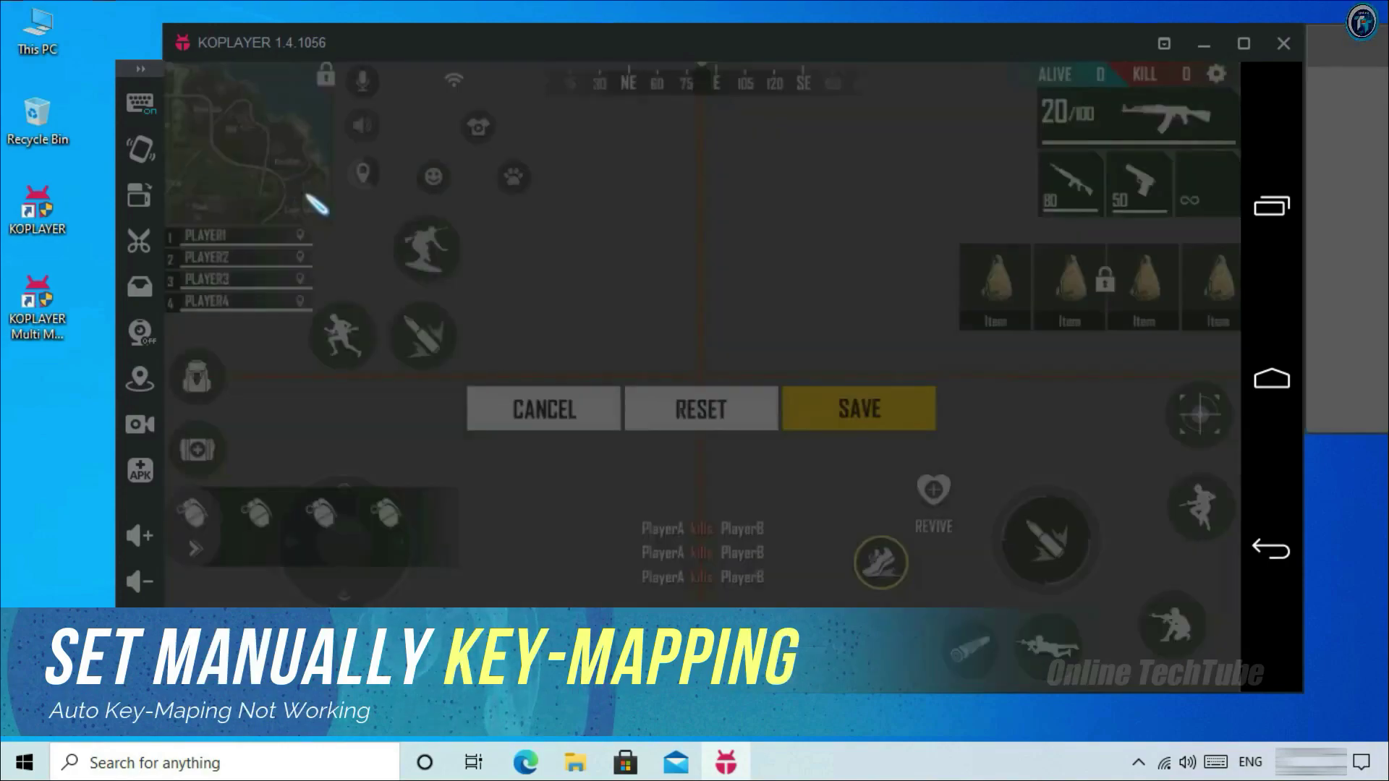
pyautogui.moveTo(759, 40); pyautogui.dragTo(642, 34)
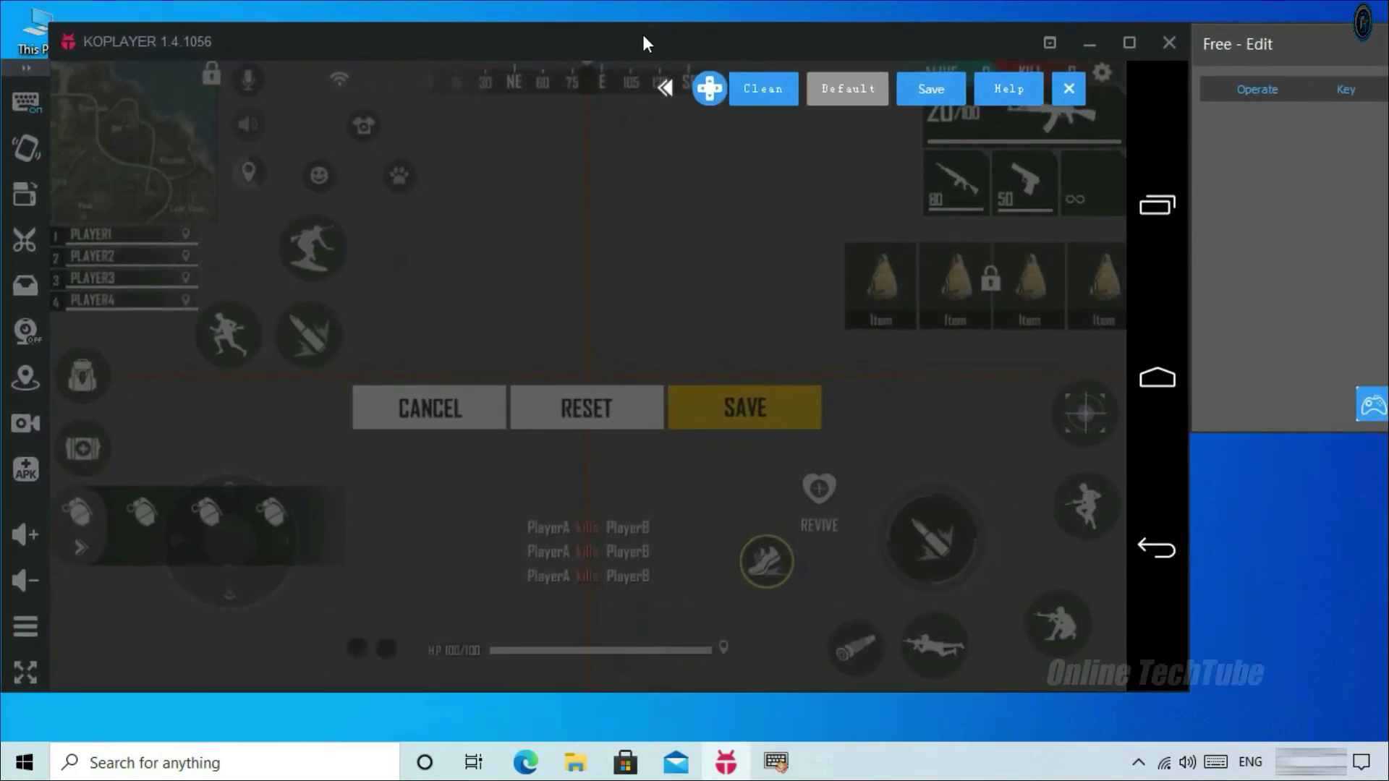
pyautogui.moveTo(1187, 637); pyautogui.dragTo(1108, 631)
pyautogui.moveTo(1321, 41); pyautogui.dragTo(1246, 45)
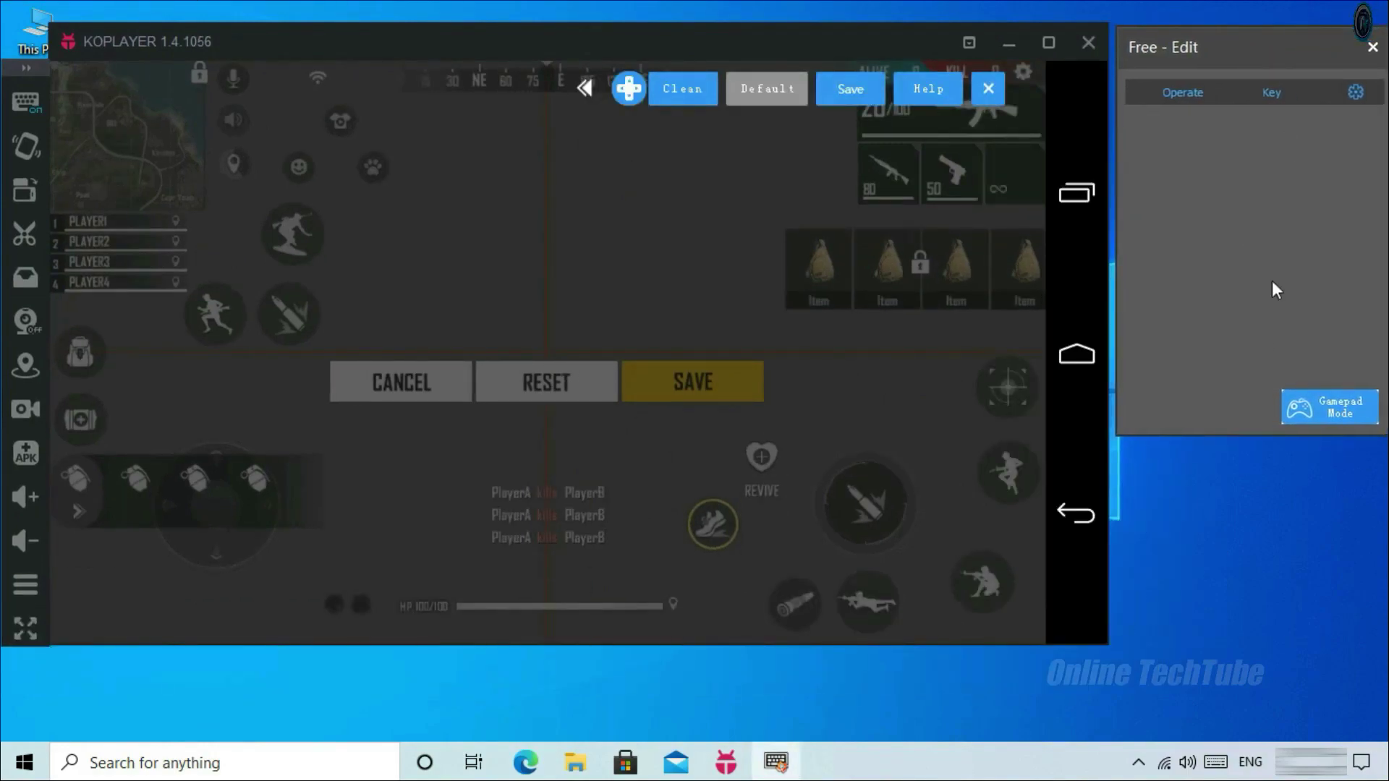
# View the WASD, Slide, G-sensor, Others and Shooting games help tutorials, then close help
pyautogui.click(921, 90)
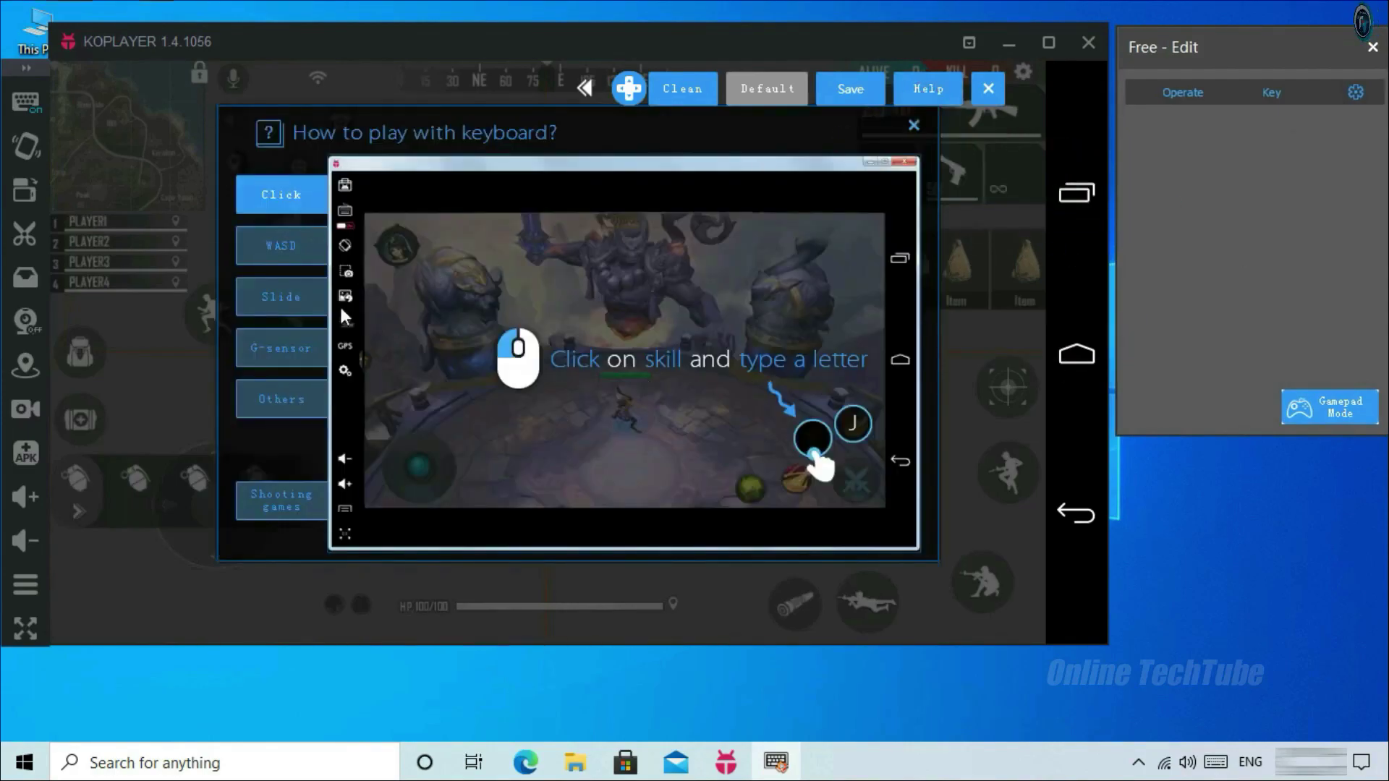
pyautogui.click(271, 247)
pyautogui.click(280, 298)
pyautogui.click(288, 353)
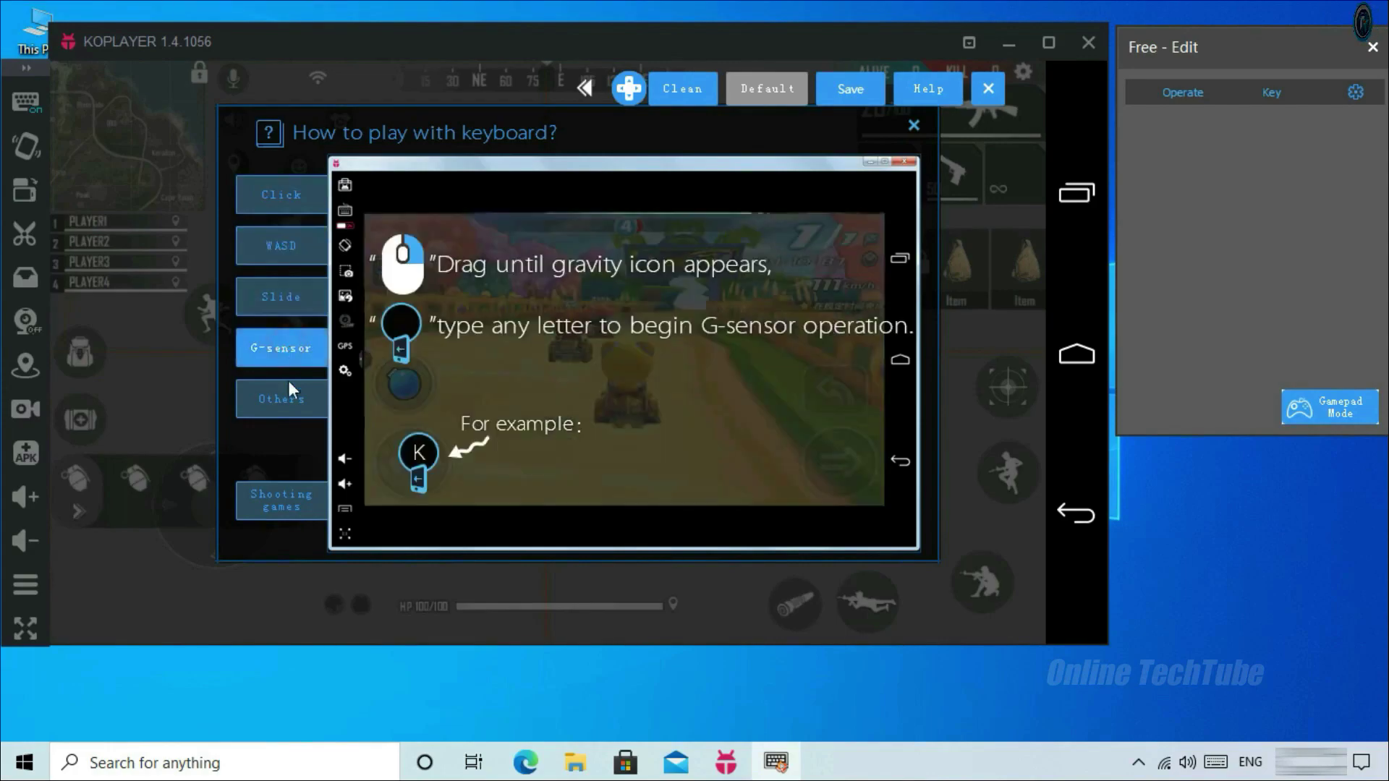
pyautogui.click(290, 398)
pyautogui.click(288, 503)
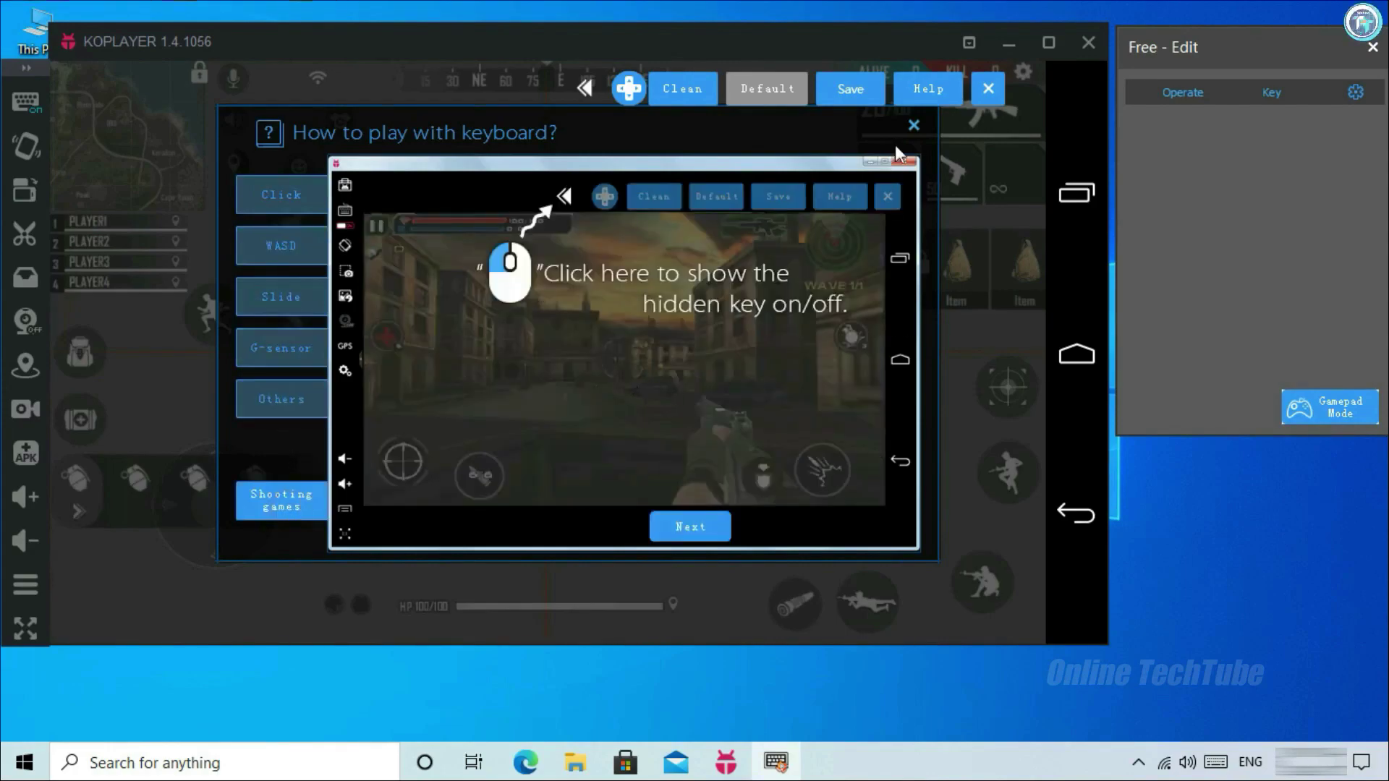
pyautogui.click(914, 124)
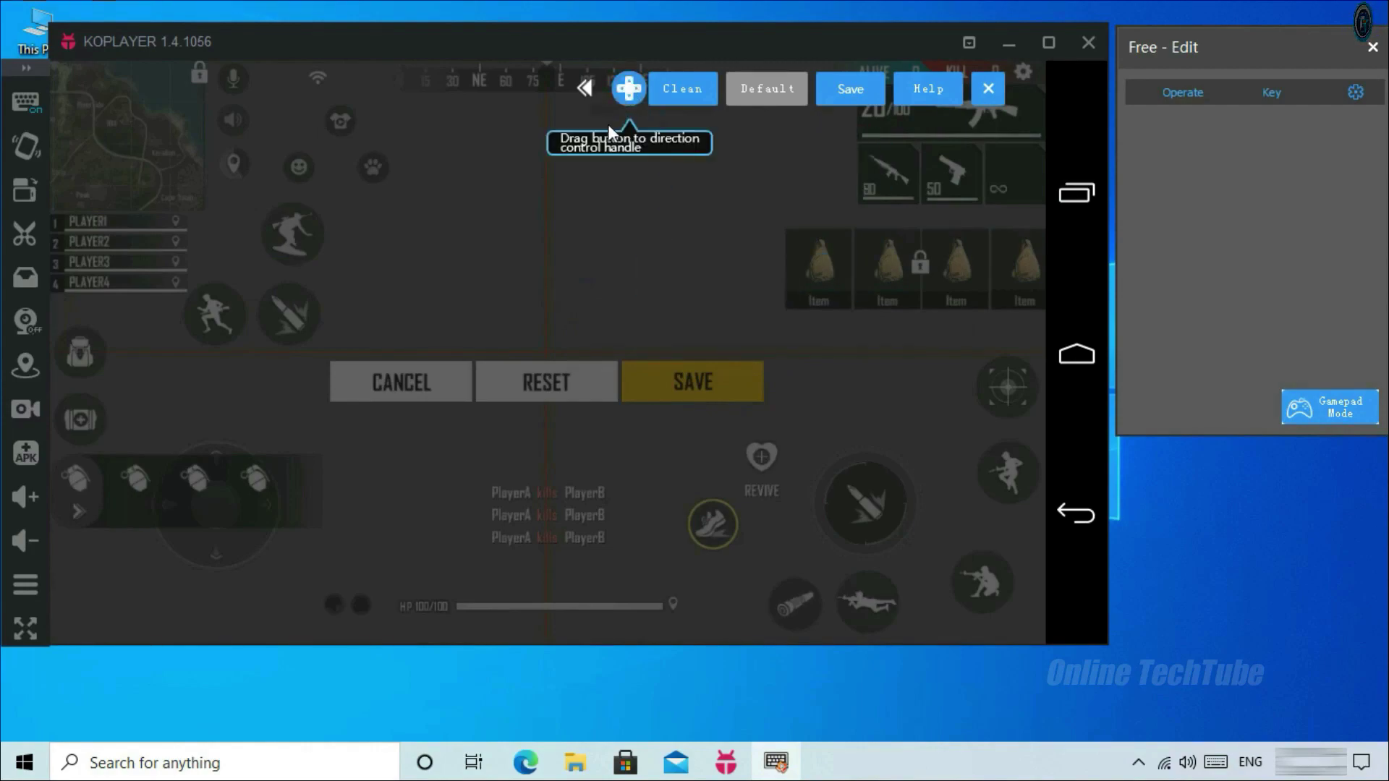
# Place a WASD pad over the lower-left movement joystick, sized to fit it
pyautogui.moveTo(628, 88); pyautogui.dragTo(515, 280)
pyautogui.moveTo(416, 394); pyautogui.dragTo(219, 505)
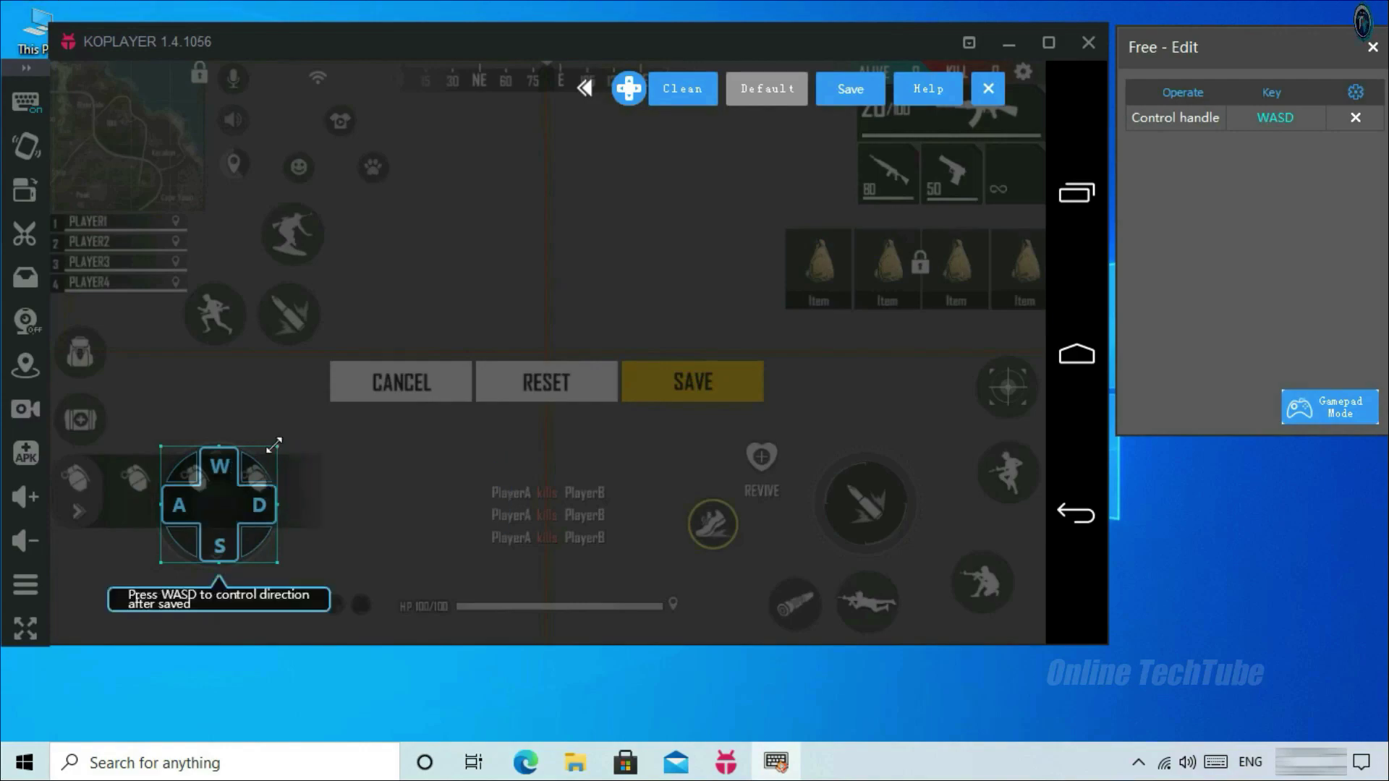
pyautogui.moveTo(276, 448); pyautogui.dragTo(268, 456)
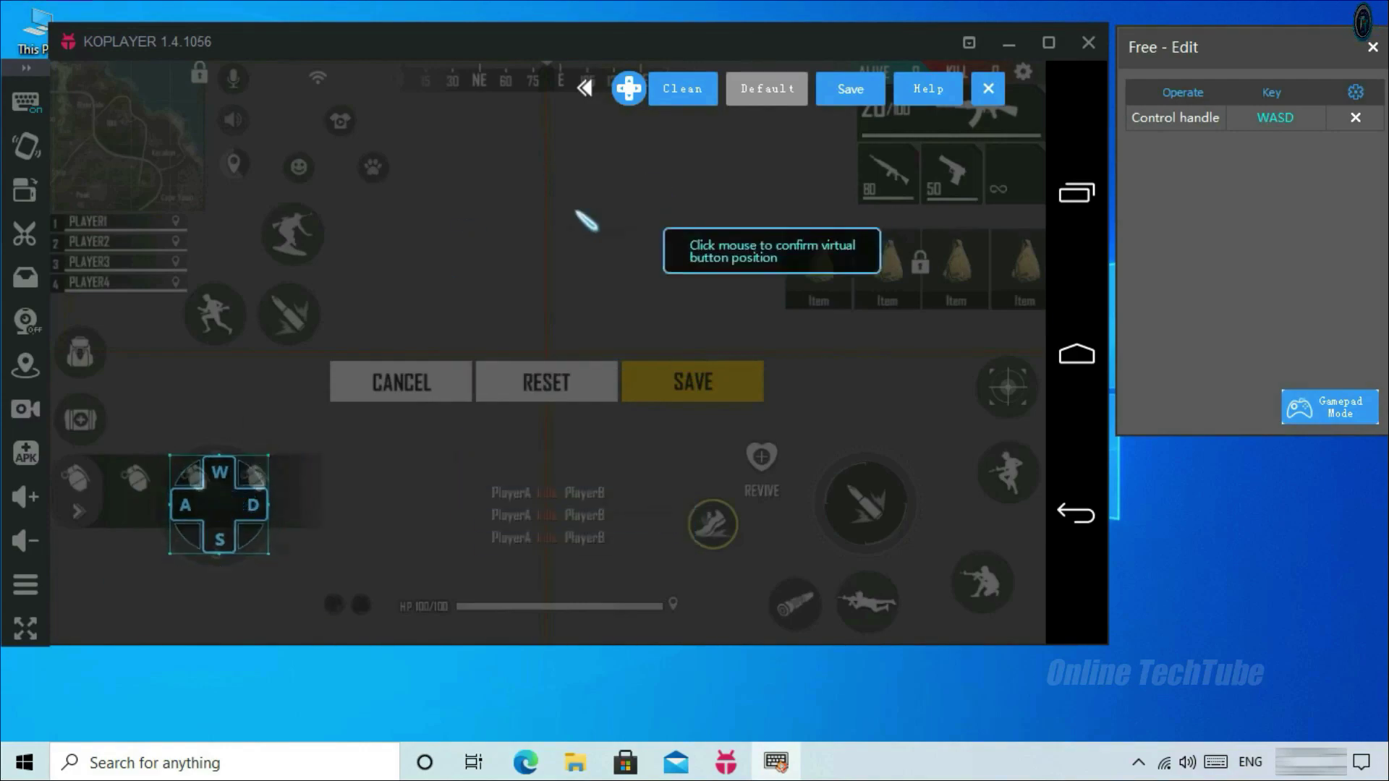
# Add a right-click aim point and map left-click shooting onto the fire button
pyautogui.click(584, 92)
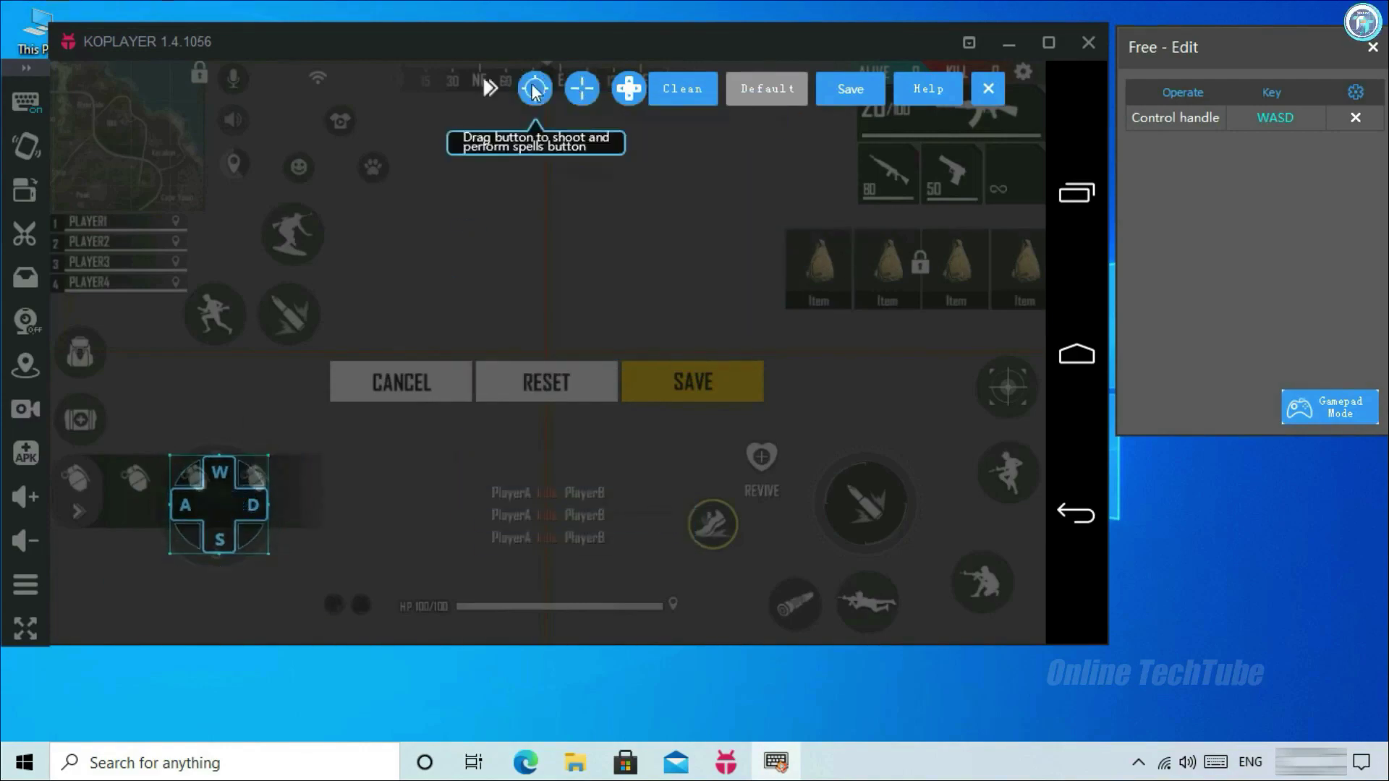
pyautogui.moveTo(582, 88); pyautogui.dragTo(844, 341)
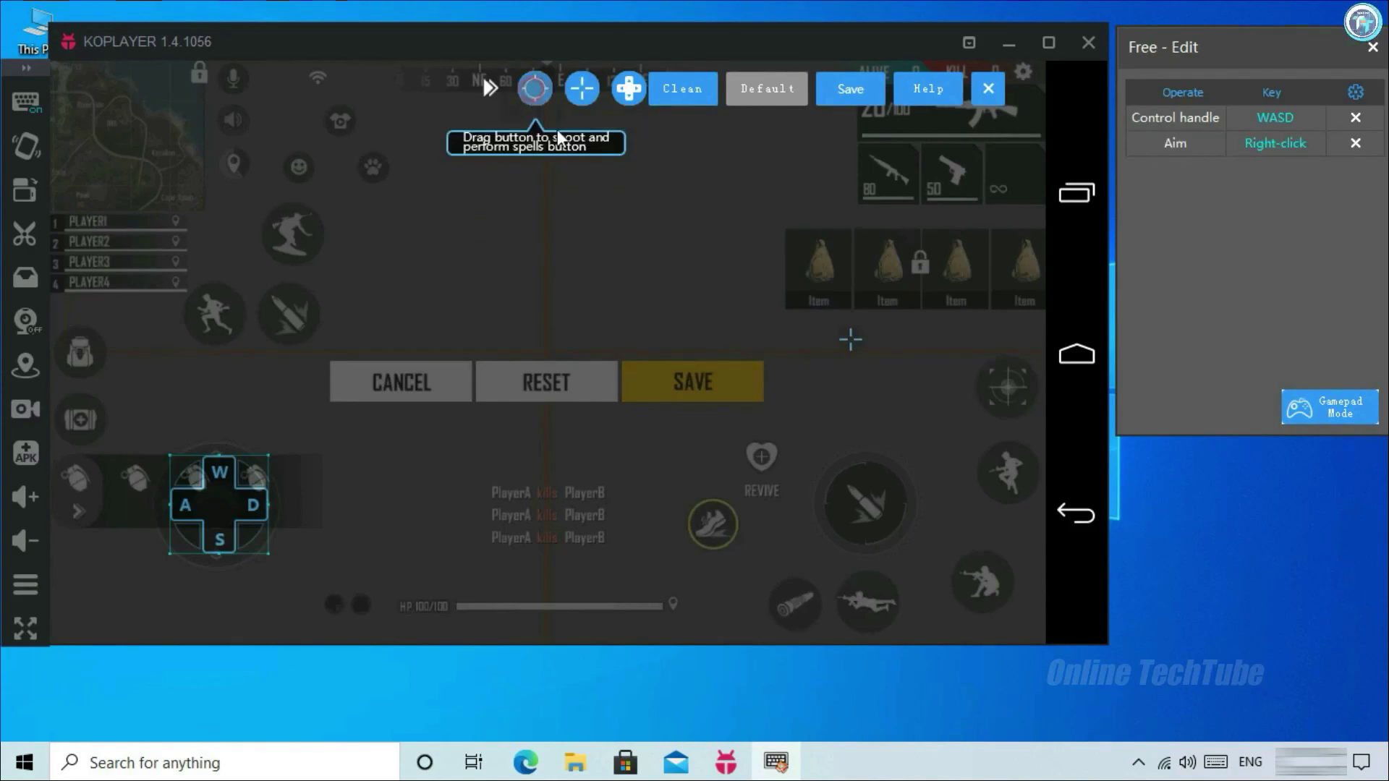
pyautogui.moveTo(662, 269); pyautogui.dragTo(864, 501)
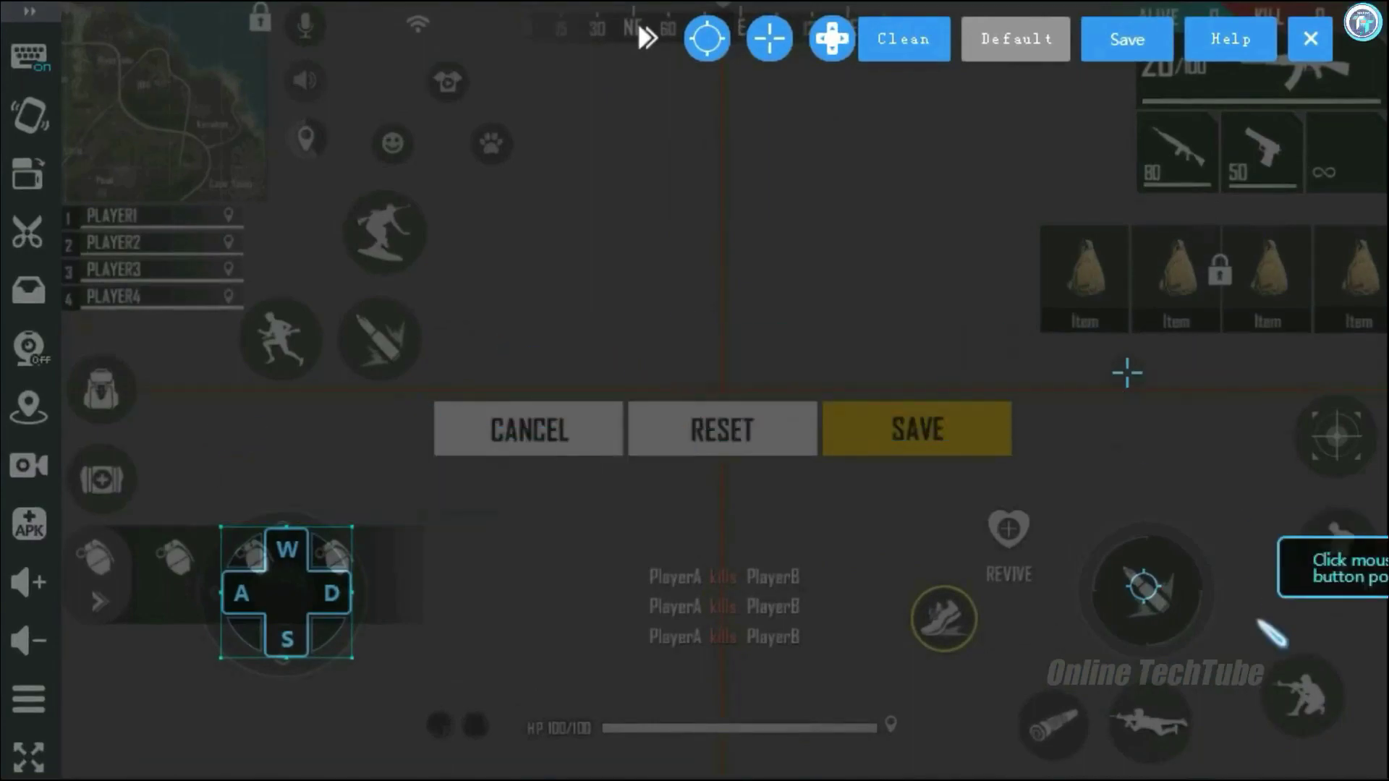
# Assign V, Z (prone), C (crouch), Space (jump) and Q (scope) to the right-side controls
pyautogui.click(1058, 735)
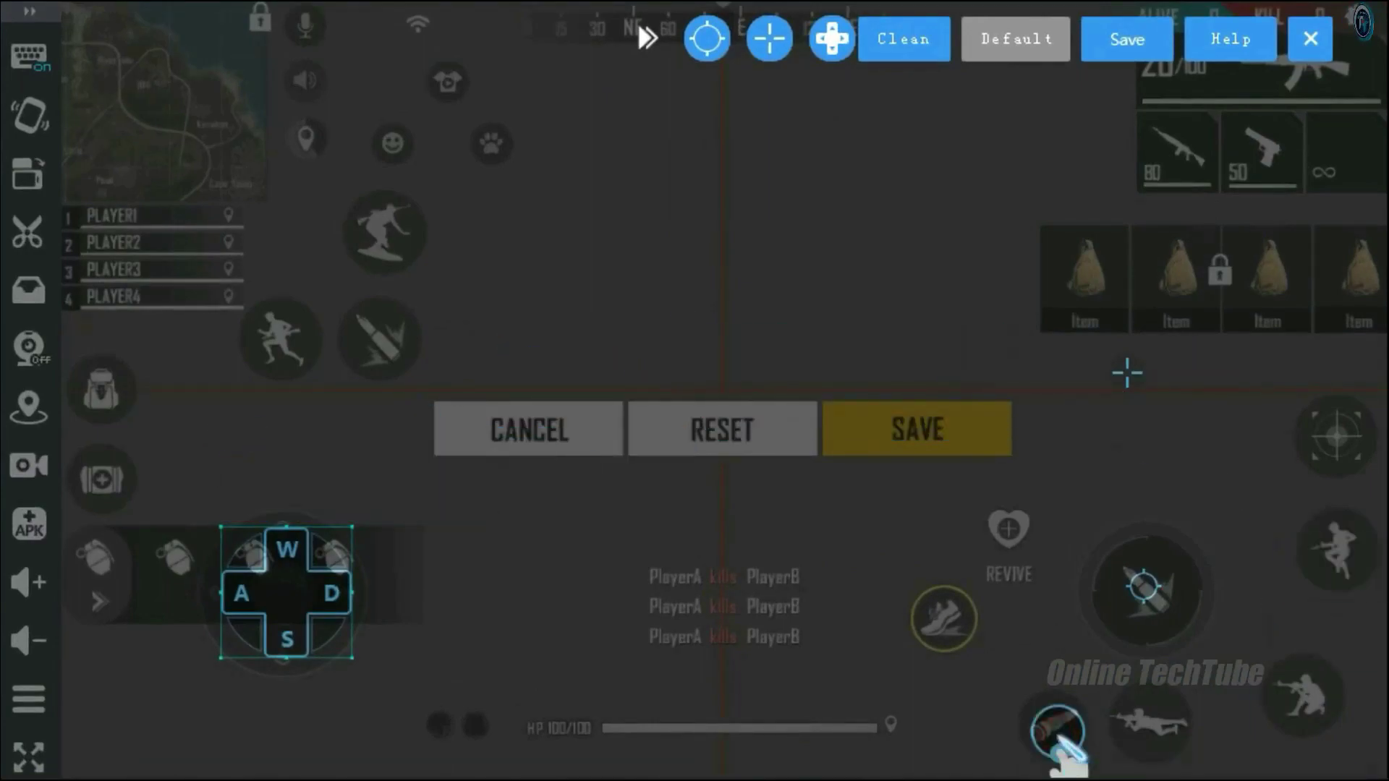
pyautogui.press('v')
pyautogui.click(1152, 724)
pyautogui.press('z')
pyautogui.click(1298, 706)
pyautogui.press('c')
pyautogui.click(1350, 551)
pyautogui.press('space')
pyautogui.click(1335, 438)
pyautogui.press('q')
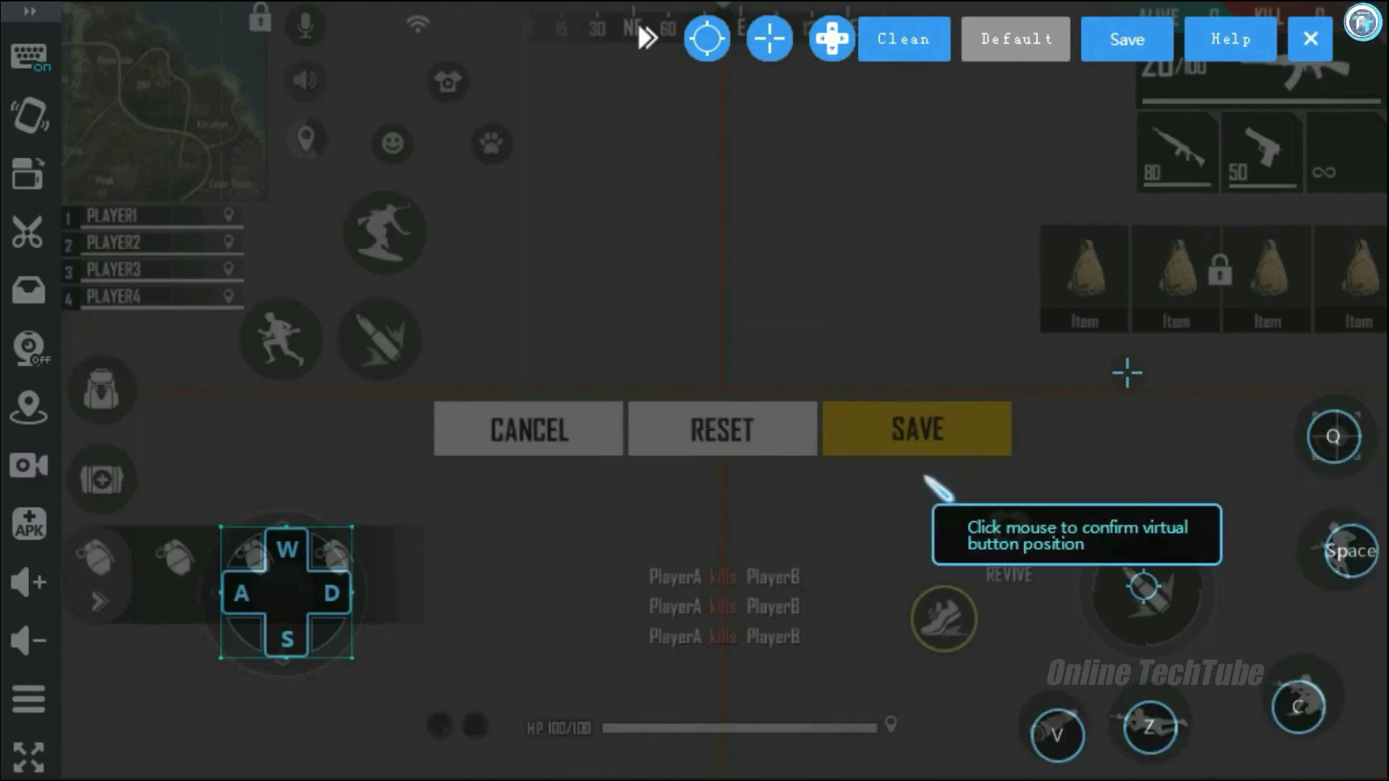
# Assign R to run, G to backpack, H to medkit and J to the grenade slot
pyautogui.click(279, 340)
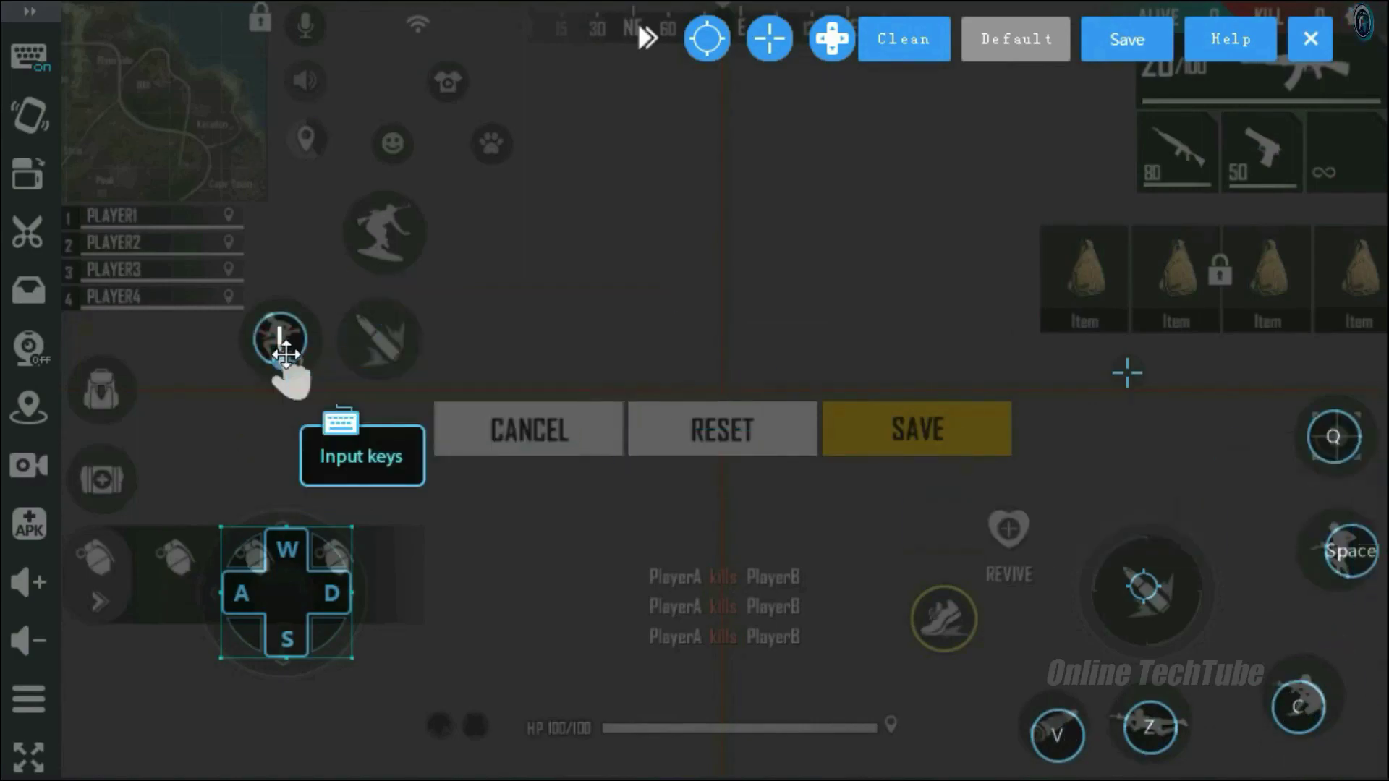
pyautogui.press('r')
pyautogui.click(111, 394)
pyautogui.press('g')
pyautogui.click(112, 485)
pyautogui.press('h')
pyautogui.click(92, 568)
pyautogui.press('j')
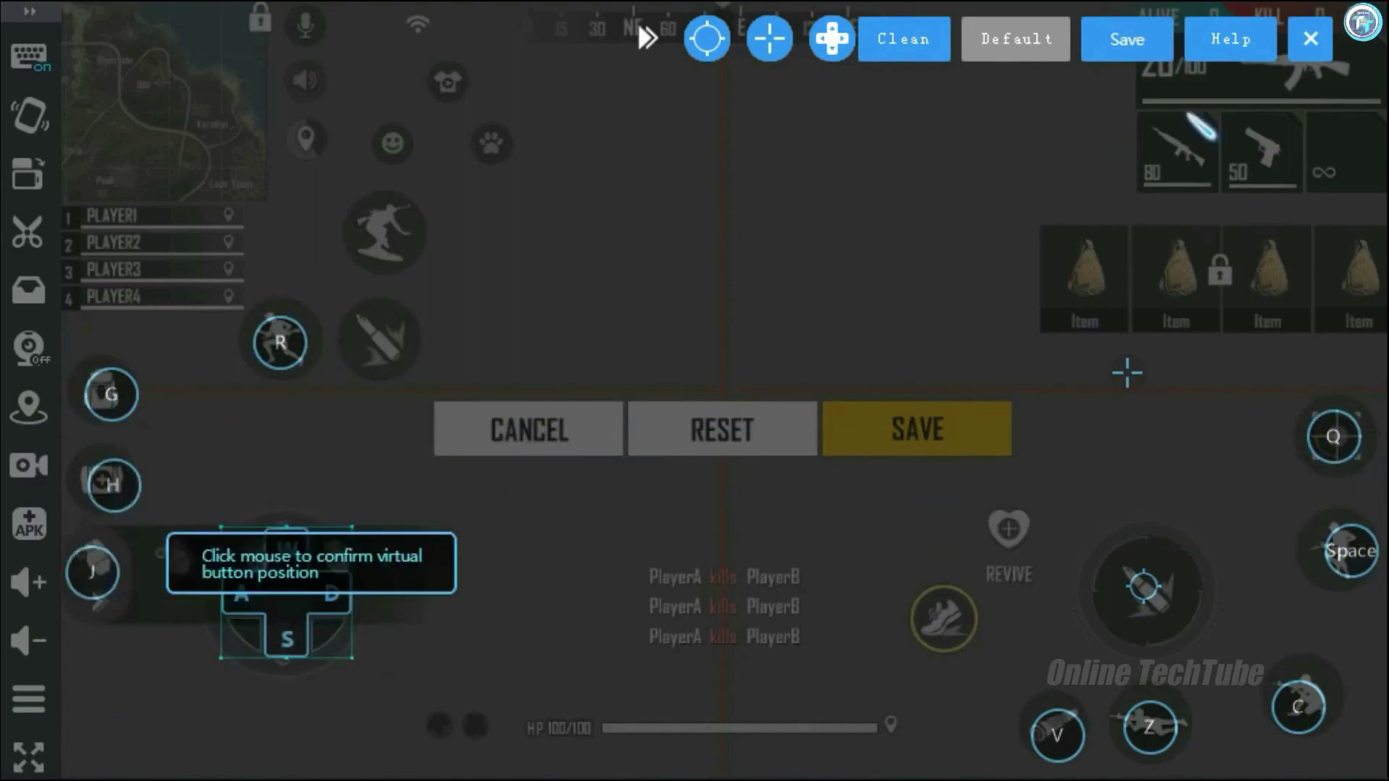